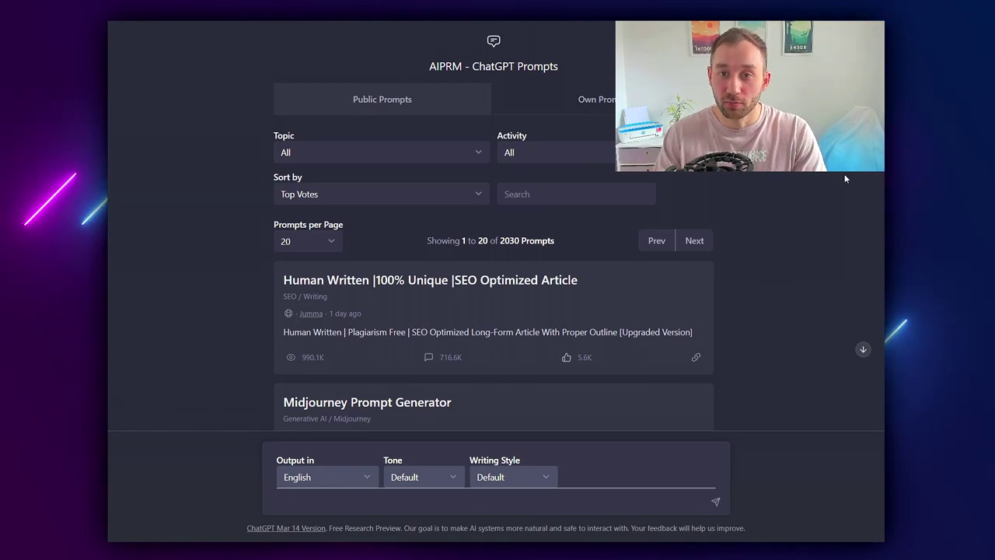
# Look through the first page of public prompt templates sorted by top votes.
pyautogui.scroll(-1, 731, 196)
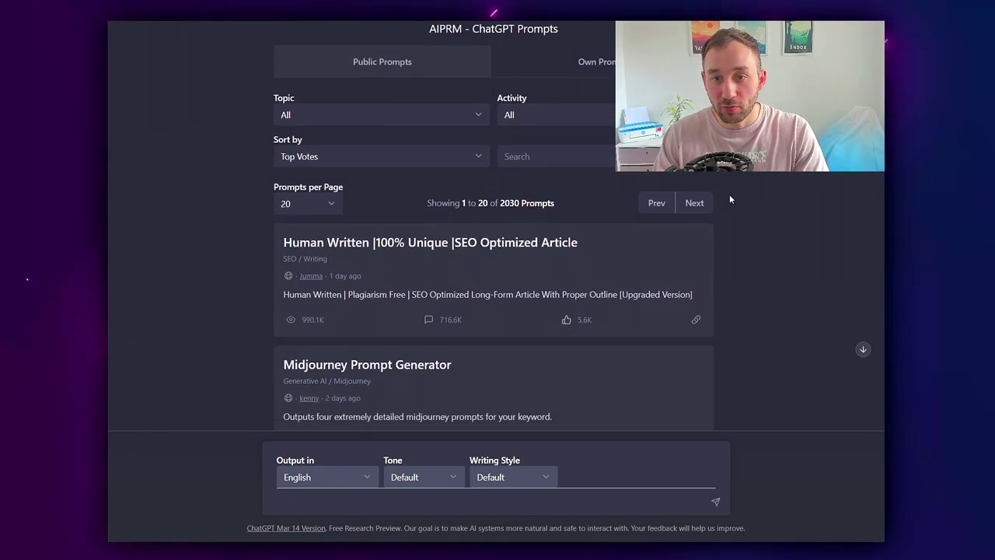
pyautogui.scroll(-2, 729, 200)
pyautogui.scroll(-2, 774, 204)
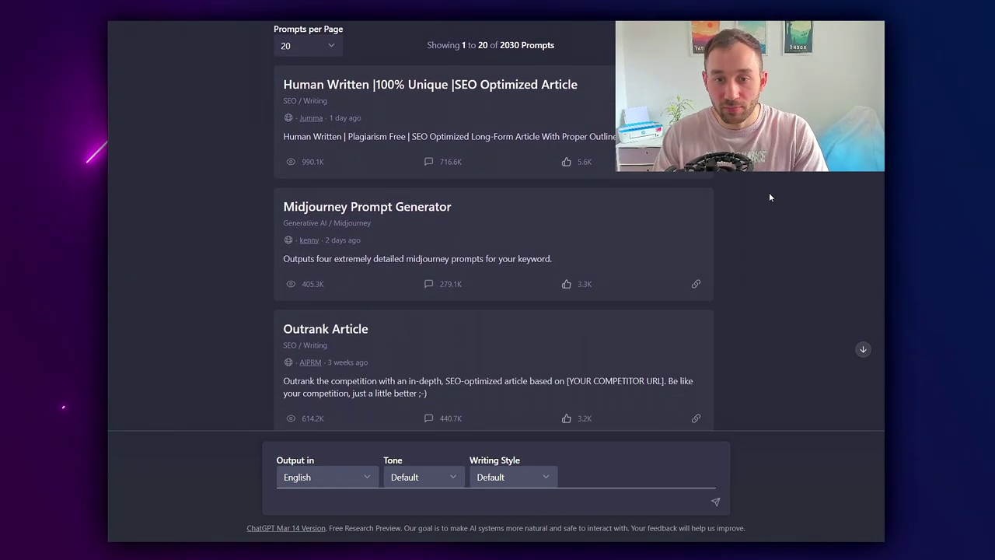
pyautogui.scroll(-4, 768, 196)
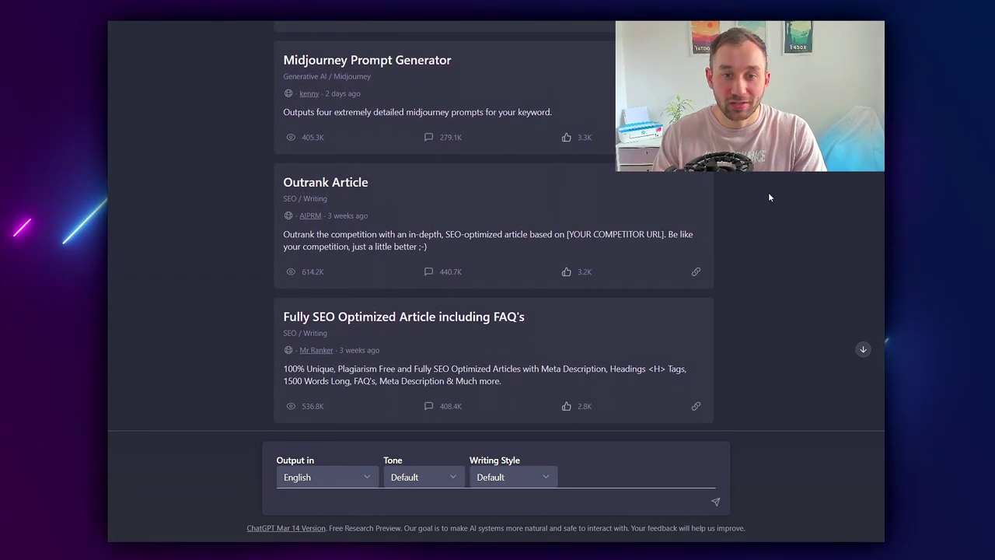
pyautogui.scroll(-3, 739, 209)
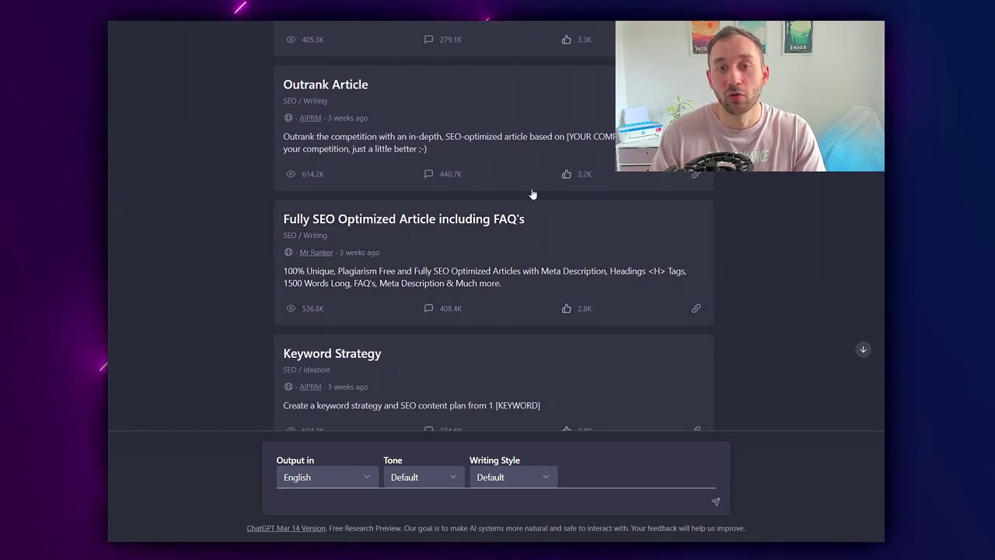
pyautogui.scroll(-1, 278, 204)
pyautogui.scroll(-1, 373, 196)
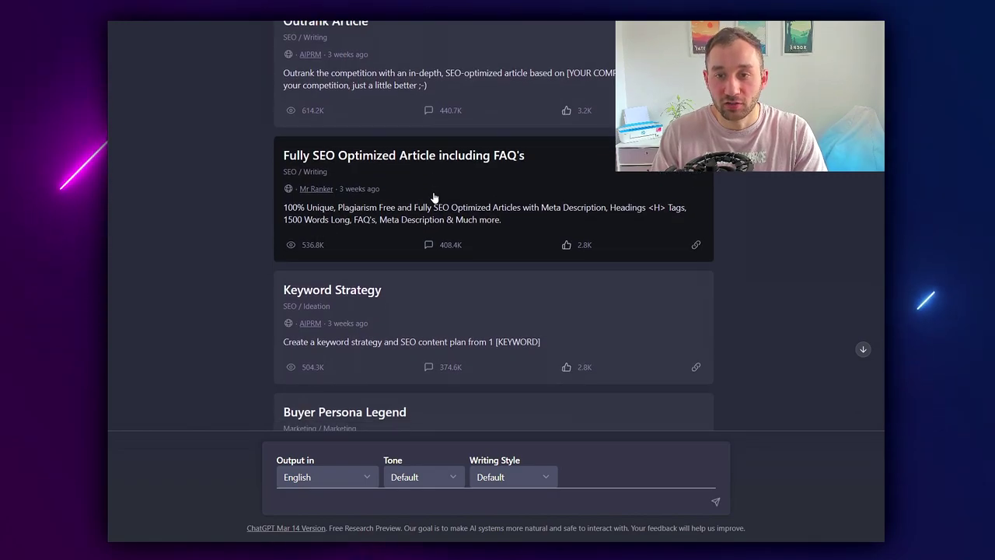
pyautogui.scroll(-4, 434, 197)
pyautogui.scroll(-4, 415, 257)
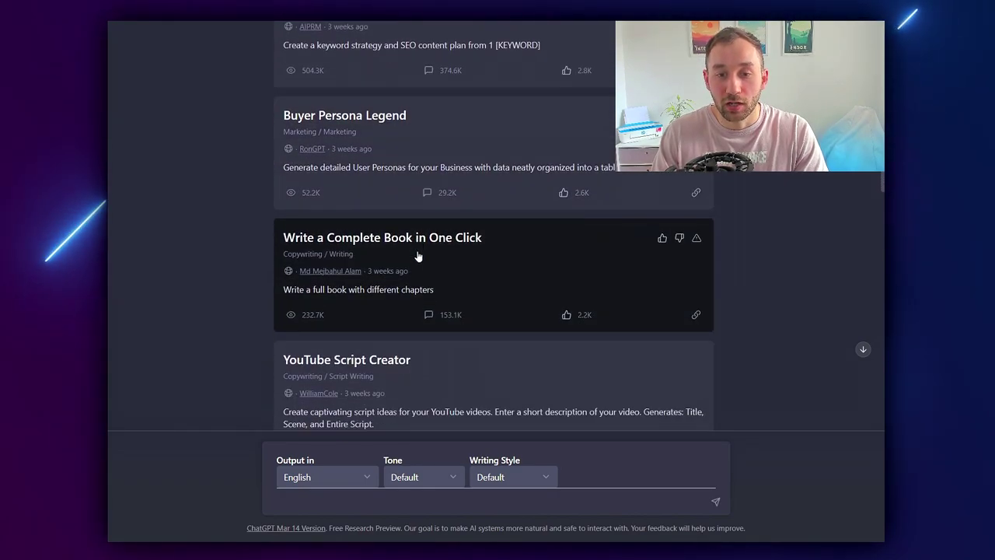
pyautogui.scroll(-6, 412, 233)
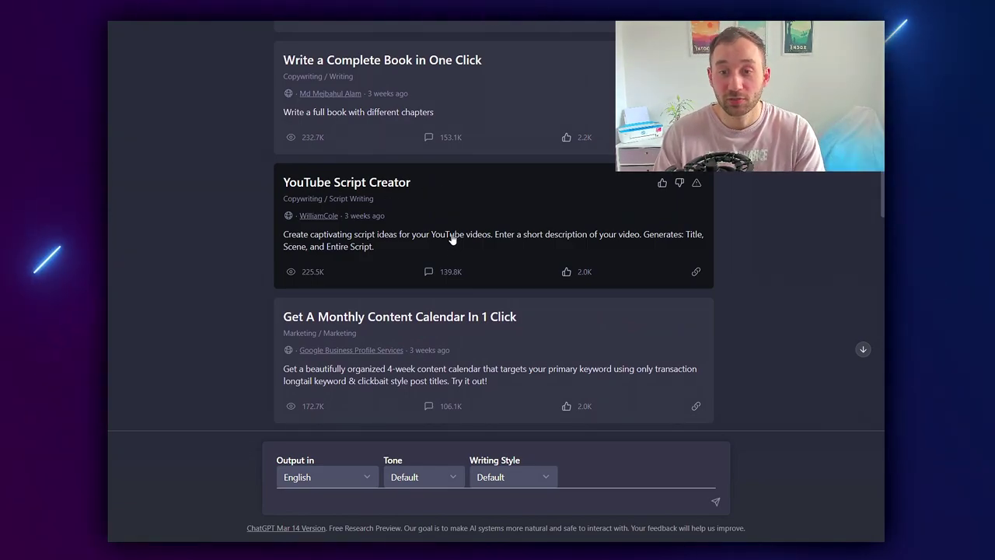
pyautogui.scroll(-3, 456, 238)
pyautogui.scroll(-8, 689, 224)
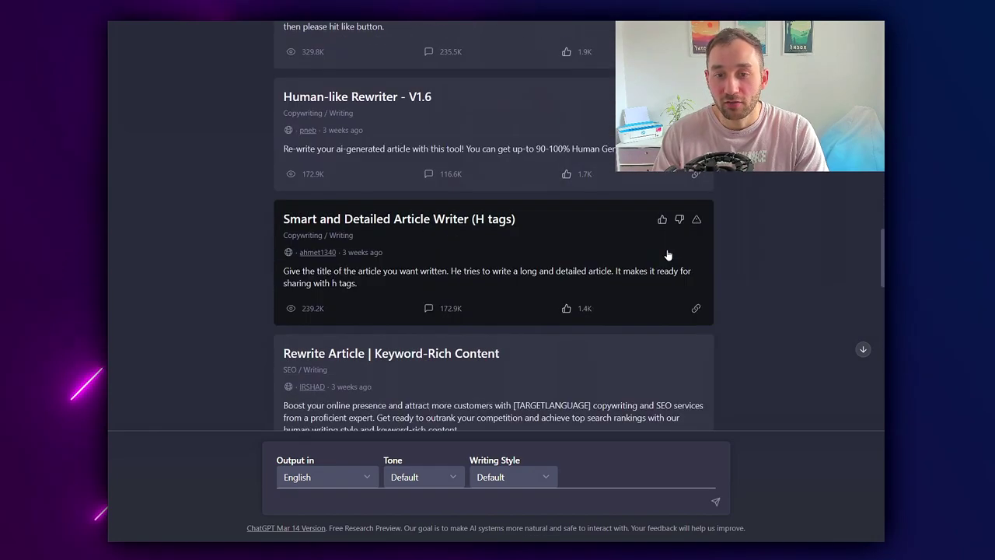
pyautogui.scroll(-4, 494, 226)
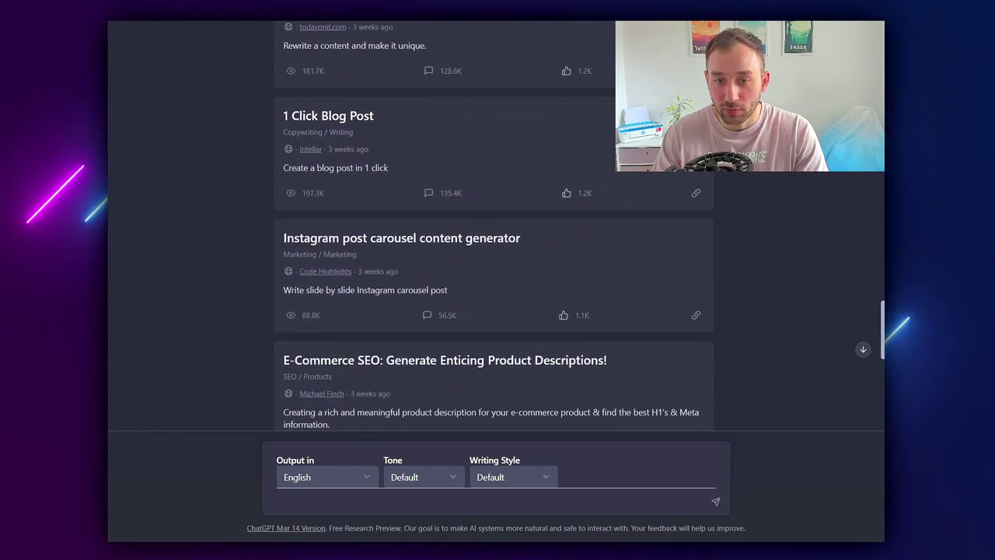
pyautogui.scroll(-3, 494, 226)
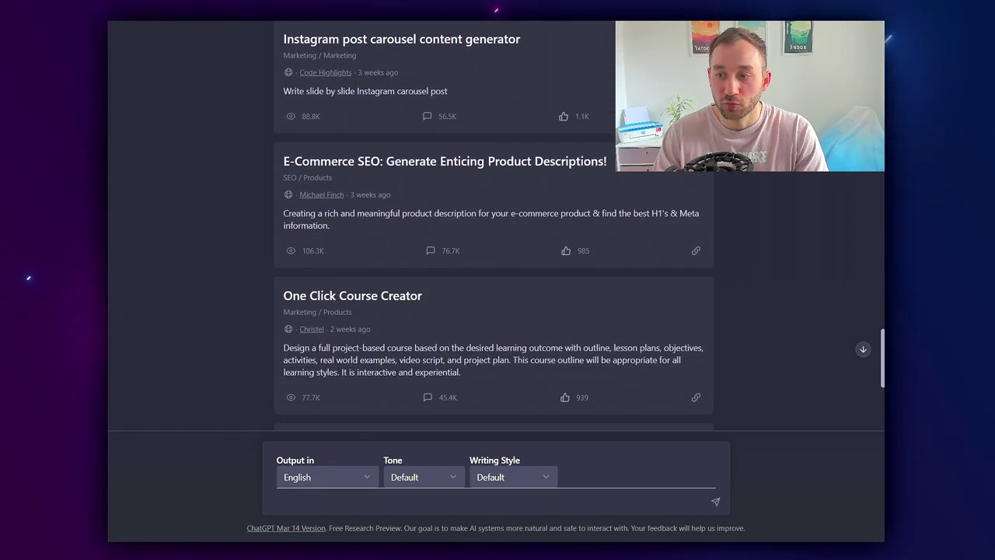
pyautogui.scroll(2, 493, 226)
pyautogui.scroll(-7, 493, 226)
pyautogui.scroll(4, 493, 226)
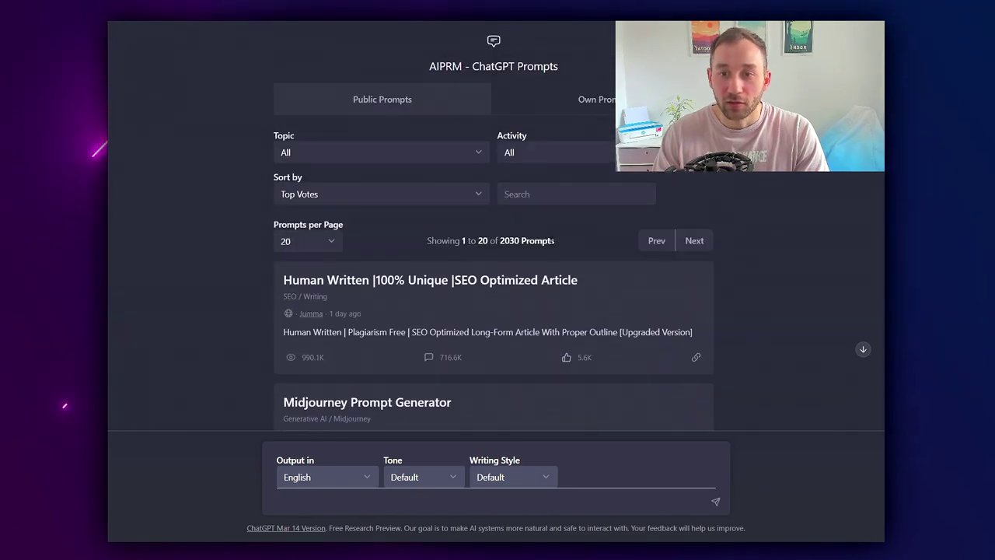
# Search the public prompts for "midjourney" and review the first matching templates.
pyautogui.click(566, 243)
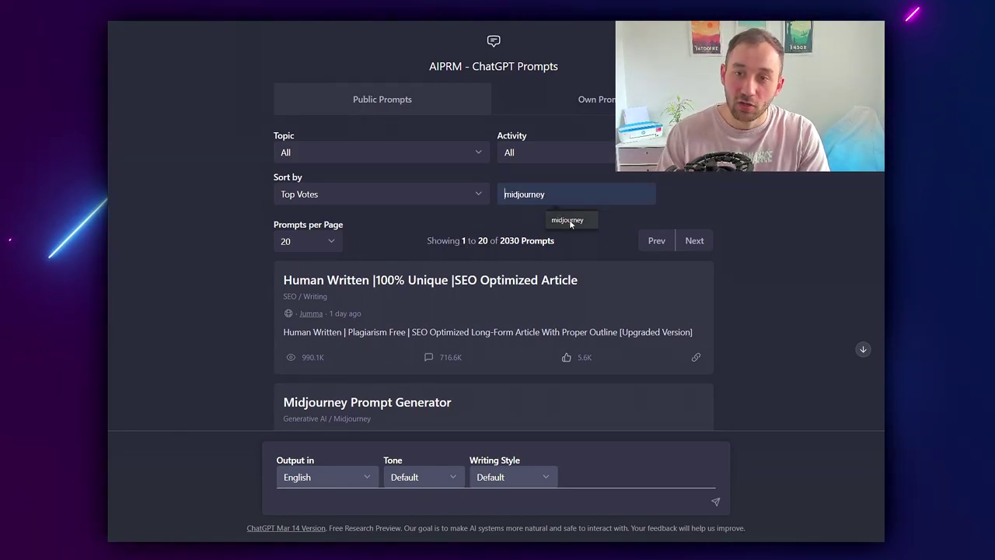
pyautogui.click(567, 220)
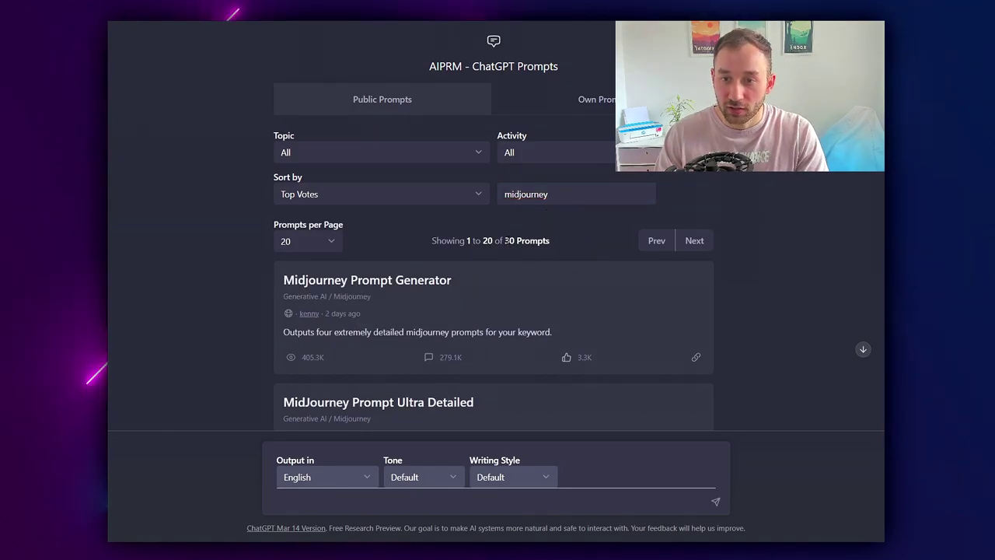
pyautogui.click(559, 243)
pyautogui.scroll(-1, 559, 242)
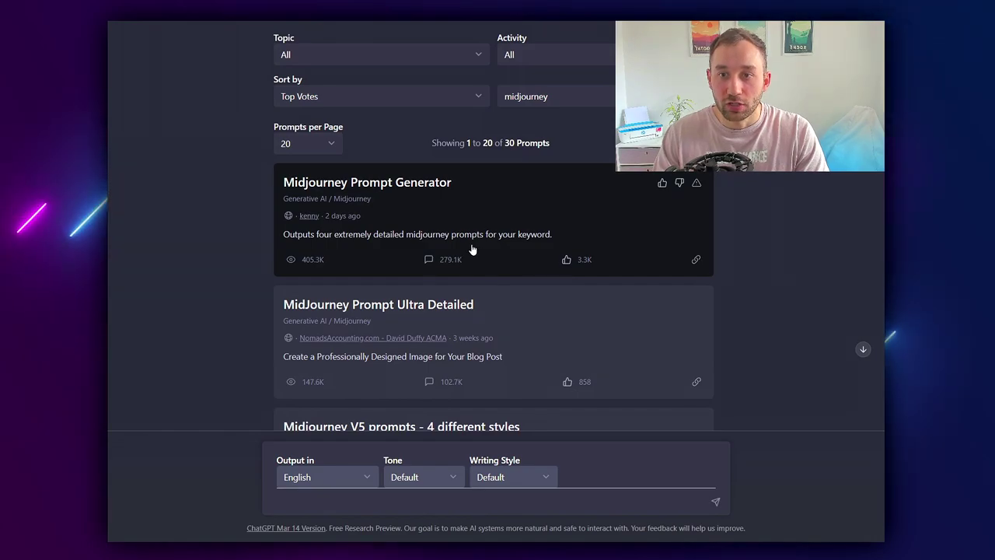
pyautogui.scroll(-1, 482, 265)
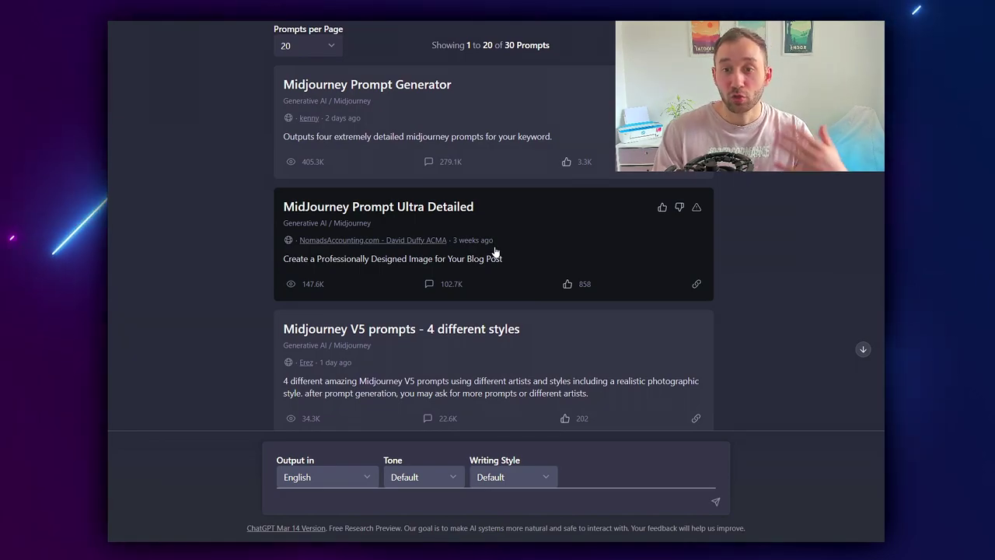
pyautogui.scroll(-1, 500, 256)
pyautogui.scroll(-1, 502, 261)
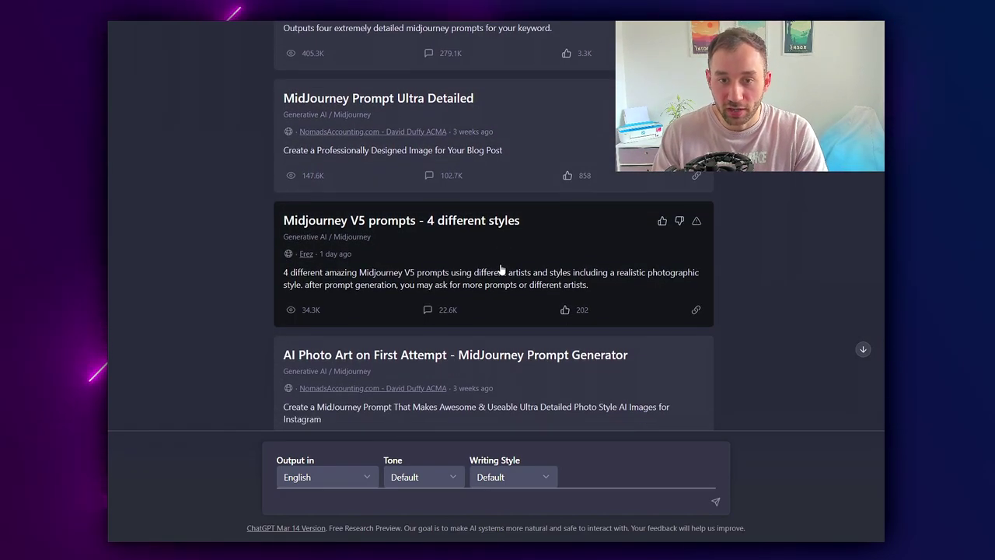
# Narrow the prompt search to "midjourney v5" and look through the matching templates.
pyautogui.scroll(5, 553, 327)
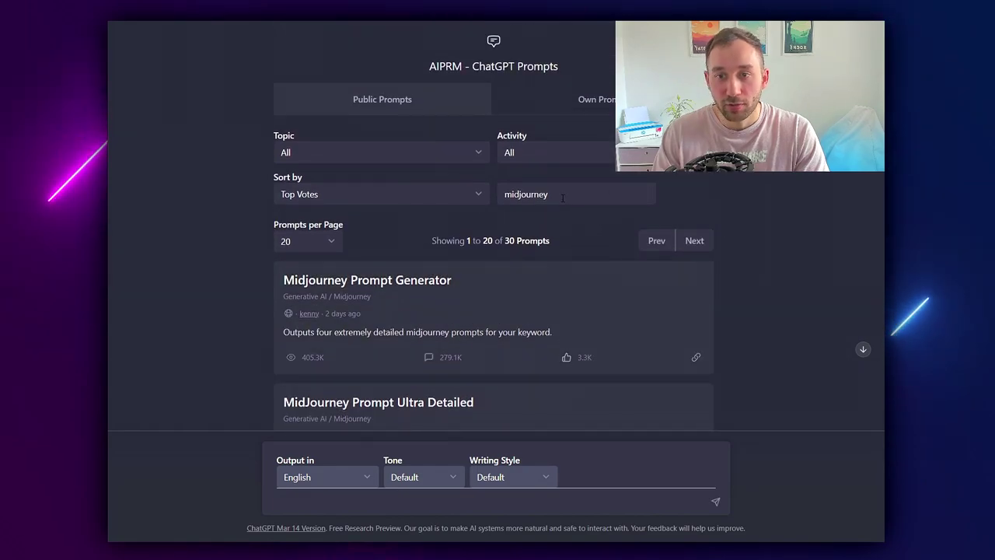
pyautogui.write('v5')
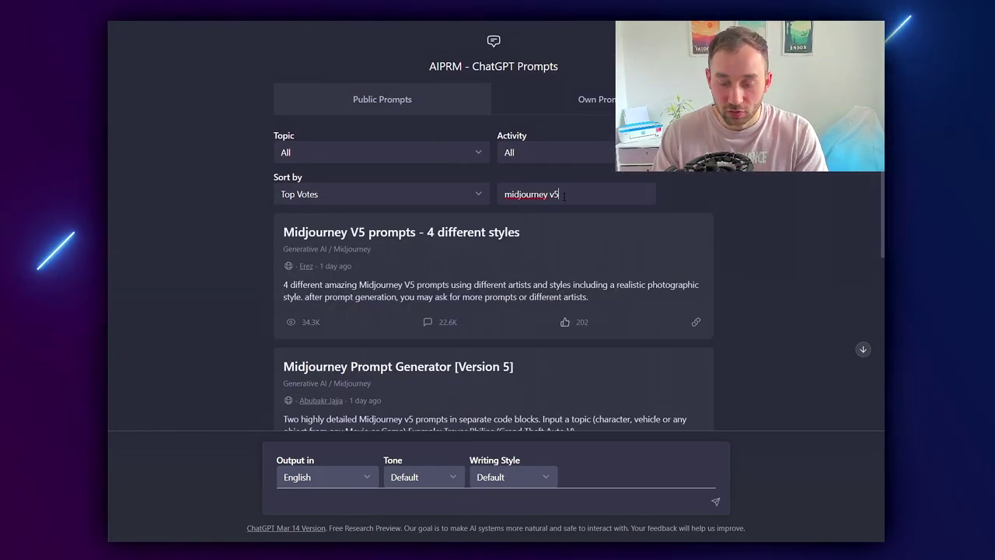
pyautogui.scroll(-3, 518, 293)
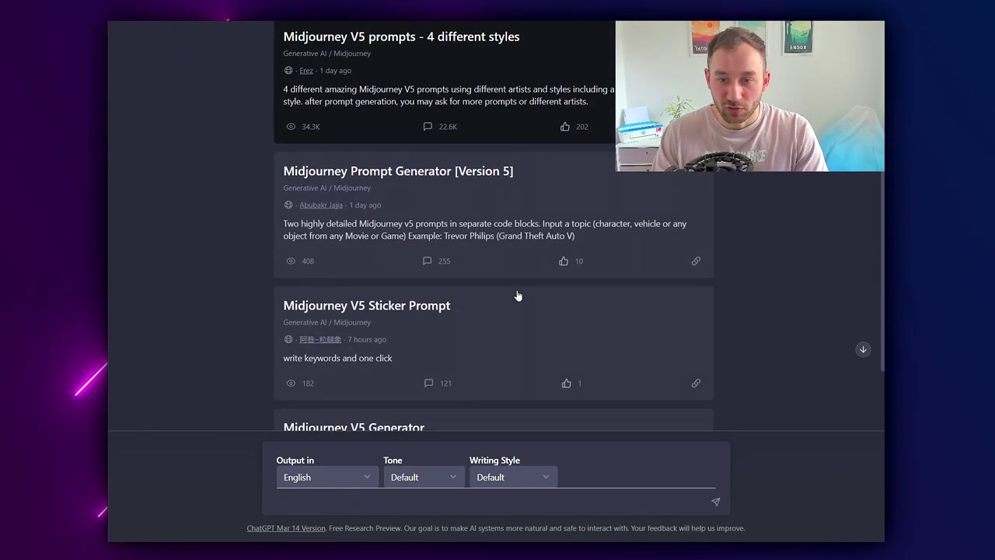
pyautogui.scroll(-1, 518, 294)
pyautogui.scroll(2, 533, 346)
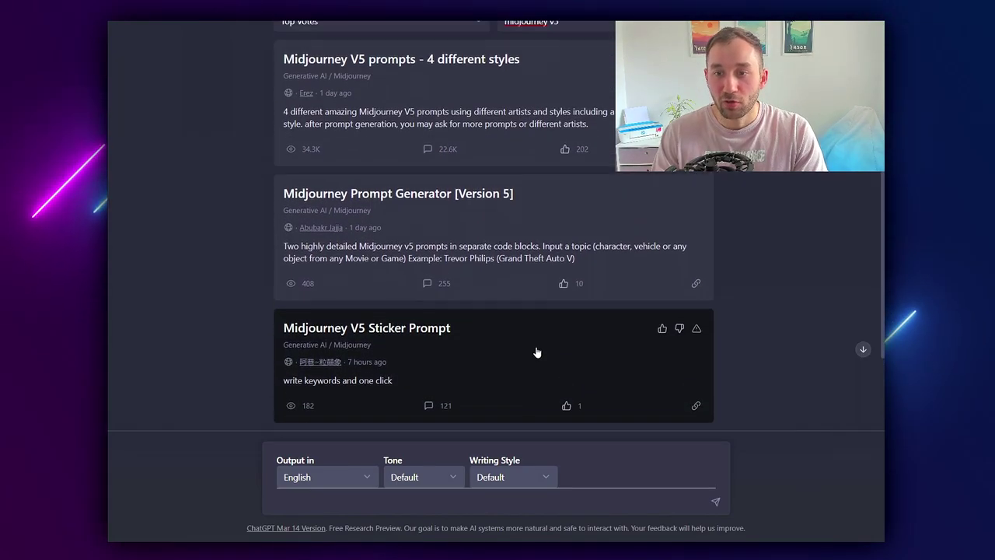
pyautogui.scroll(3, 537, 350)
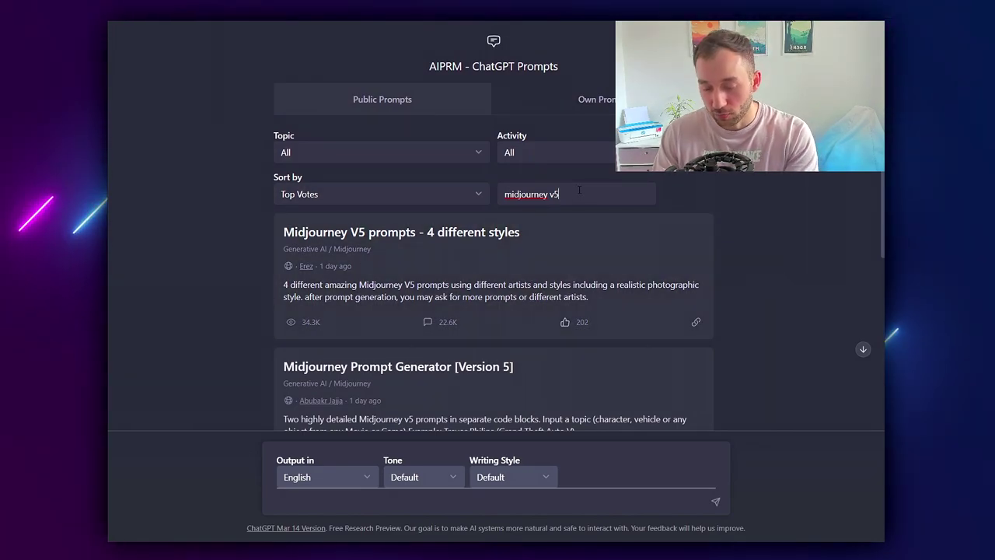
# Remove "v5" from the prompt search so that only "midjourney" is searched.
pyautogui.press('BackSpace')
pyautogui.press('BackSpace')
pyautogui.press('BackSpace')
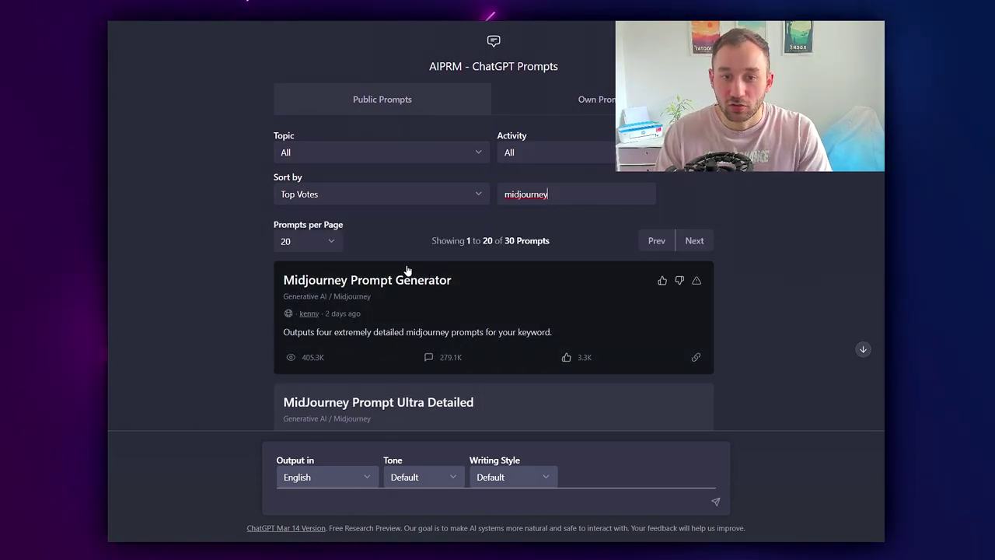
# Examine the Midjourney prompt templates in the list to compare their purposes and descriptions.
pyautogui.scroll(-2, 501, 301)
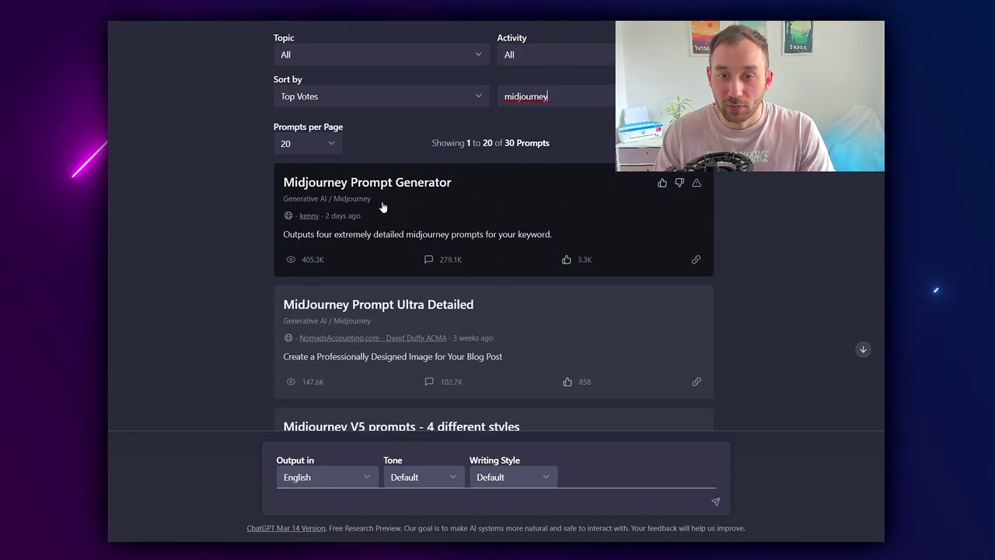
pyautogui.scroll(1, 436, 225)
pyautogui.scroll(-8, 445, 266)
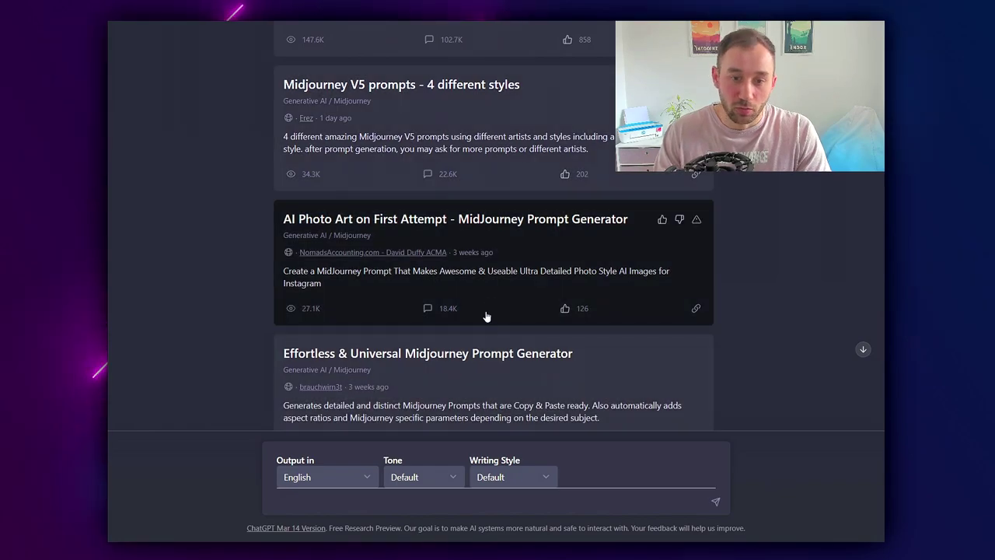
pyautogui.scroll(2, 477, 319)
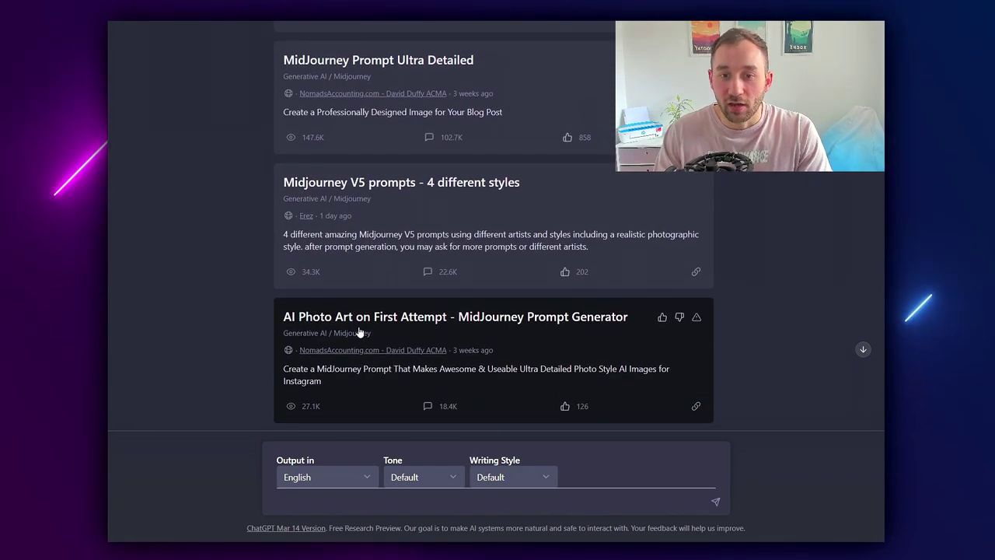
pyautogui.scroll(-5, 390, 343)
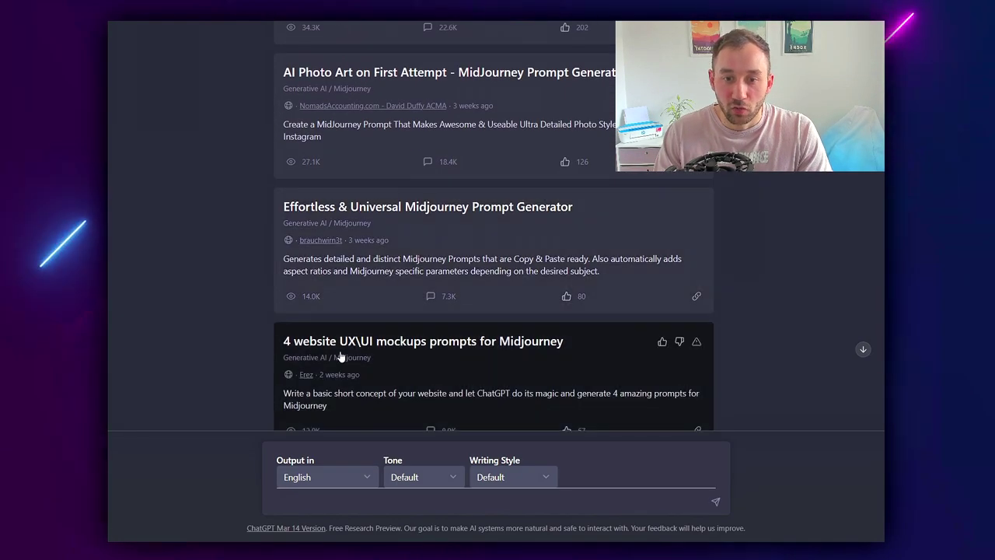
pyautogui.scroll(-4, 404, 349)
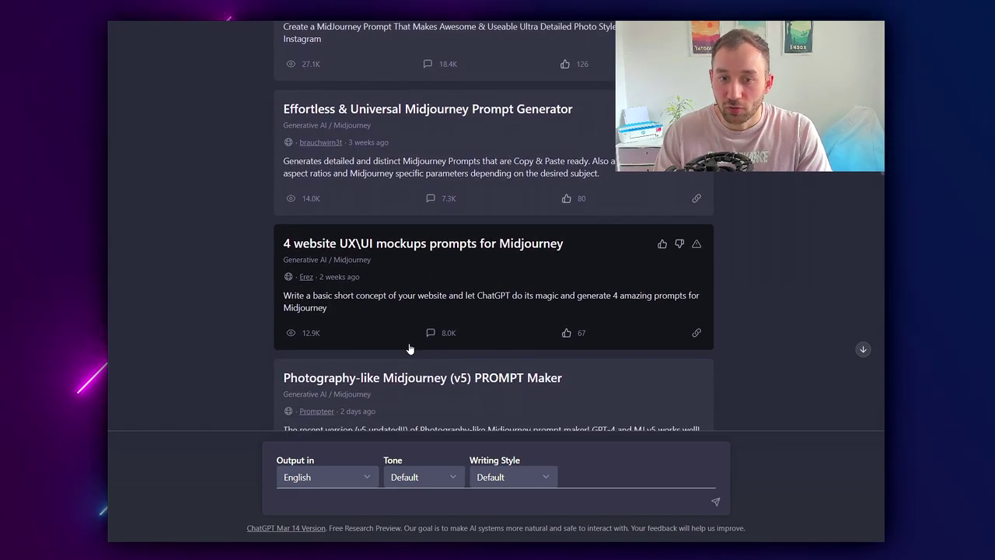
pyautogui.scroll(-2, 406, 351)
pyautogui.scroll(-4, 470, 311)
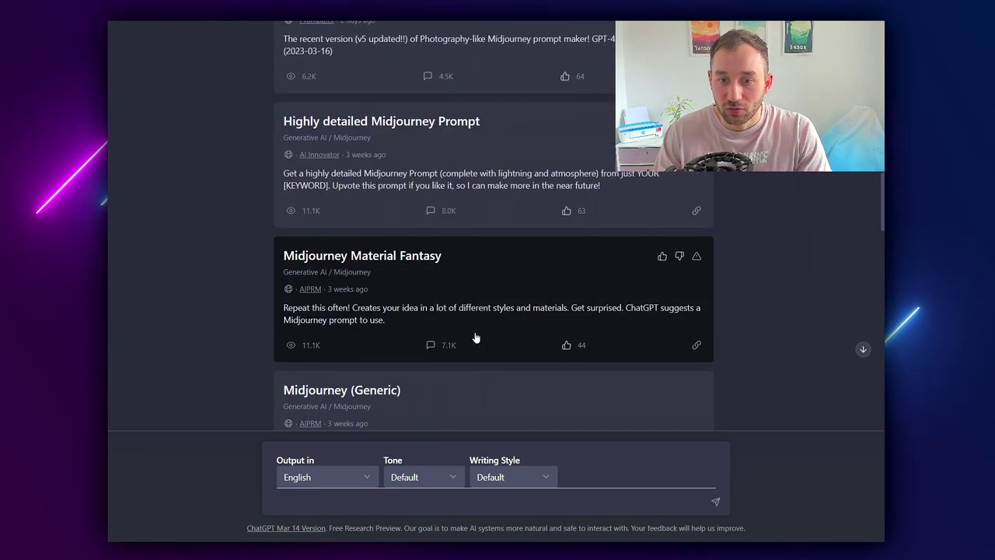
pyautogui.scroll(-2, 465, 342)
pyautogui.scroll(15, 528, 293)
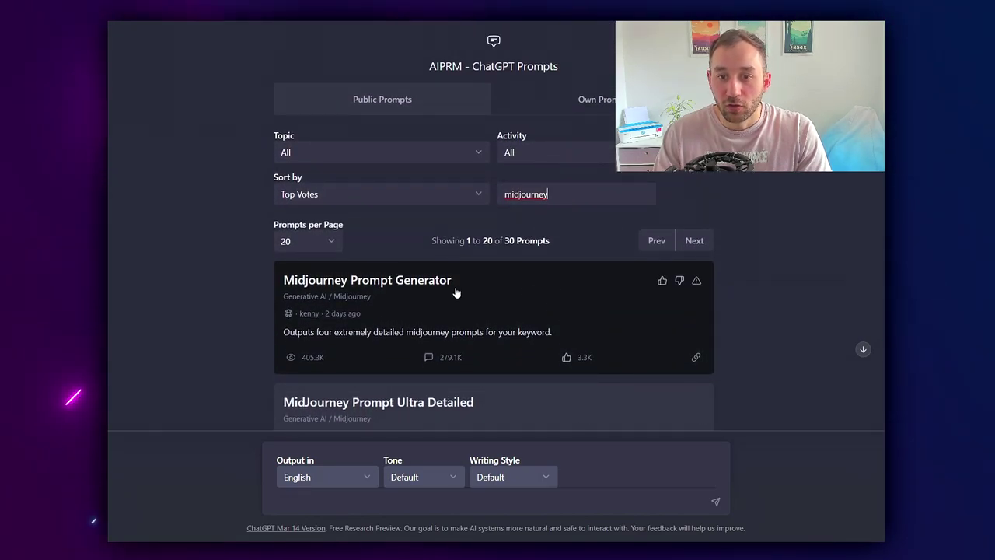
# Choose the Midjourney Prompt Generator template and submit it with the keyword "futuristic warrior".
pyautogui.click(443, 293)
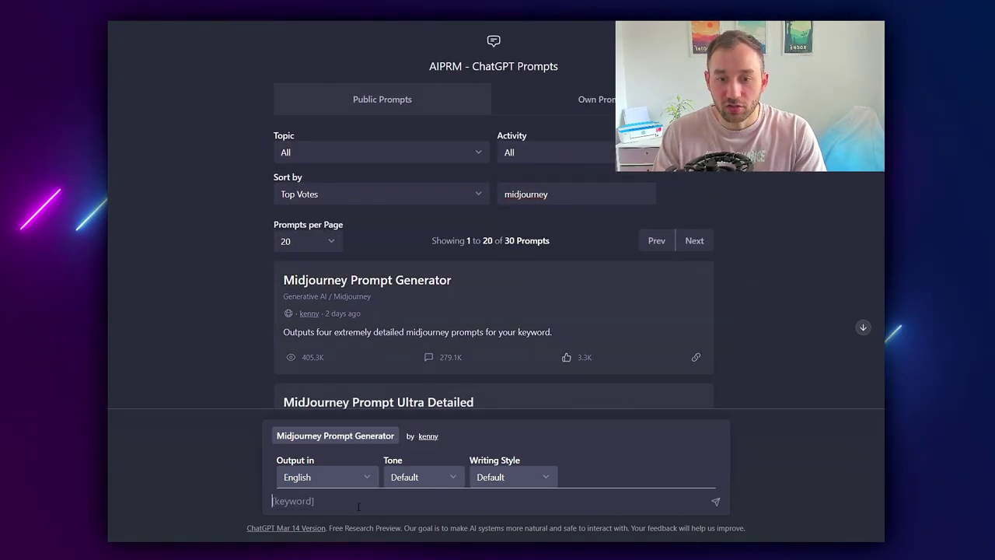
pyautogui.click(357, 506)
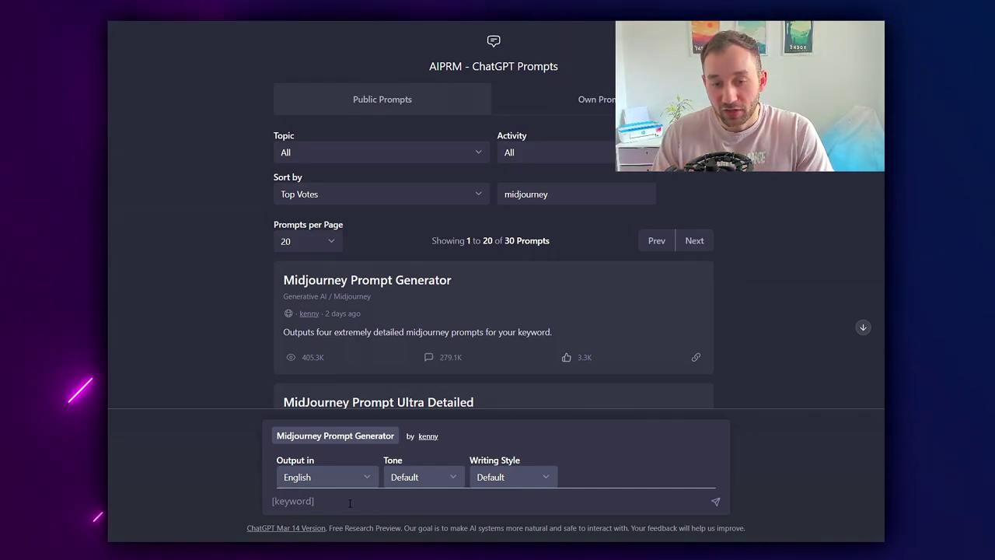
pyautogui.write('fut')
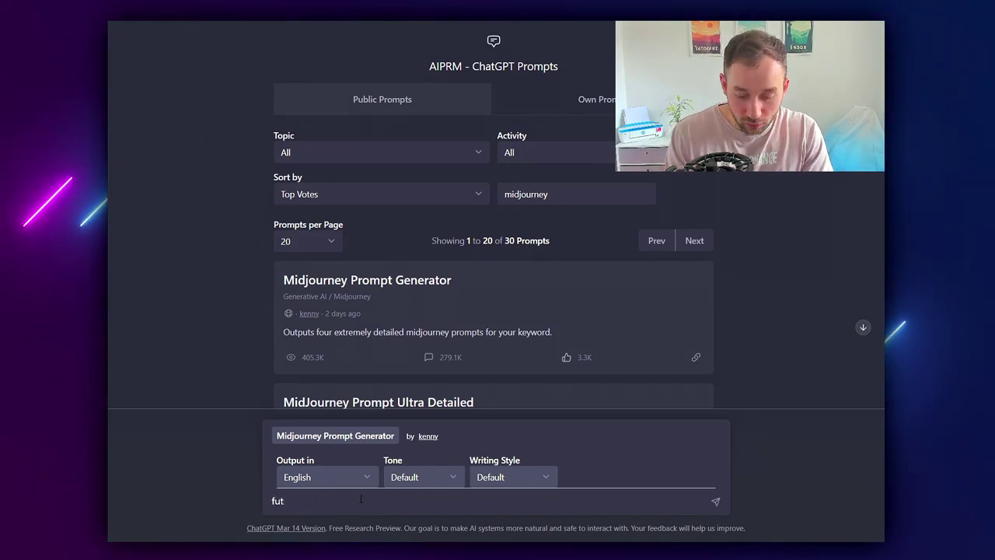
pyautogui.write('urestic war')
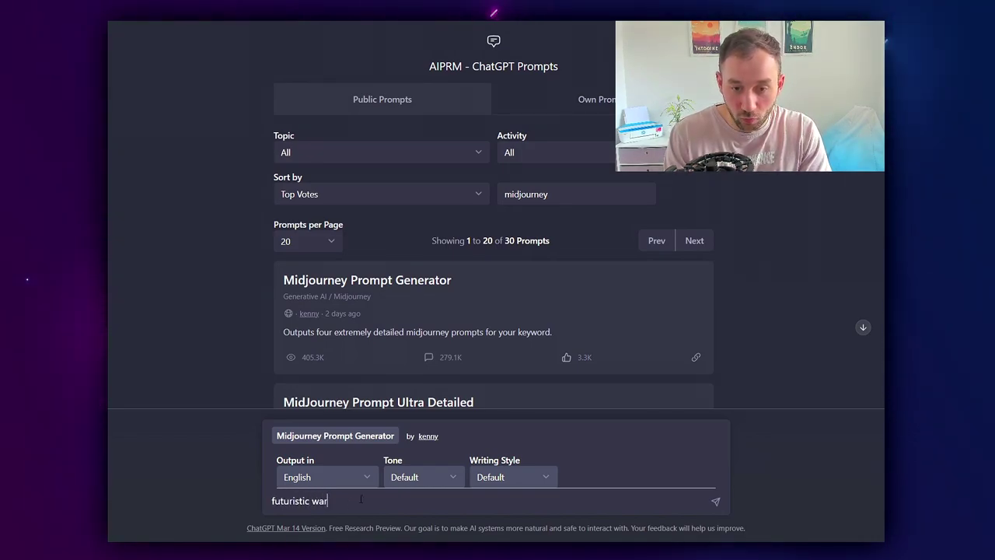
pyautogui.write('rior')
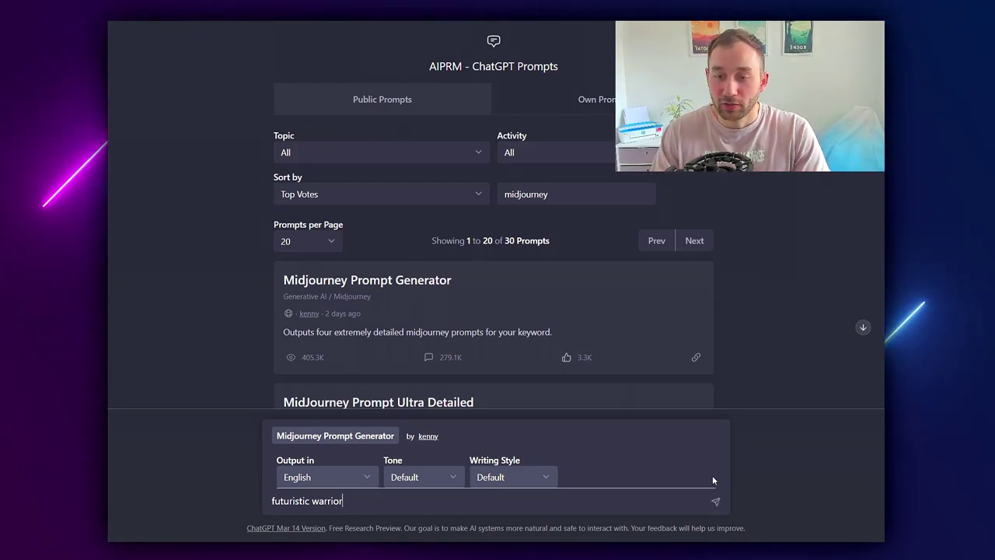
pyautogui.click(716, 502)
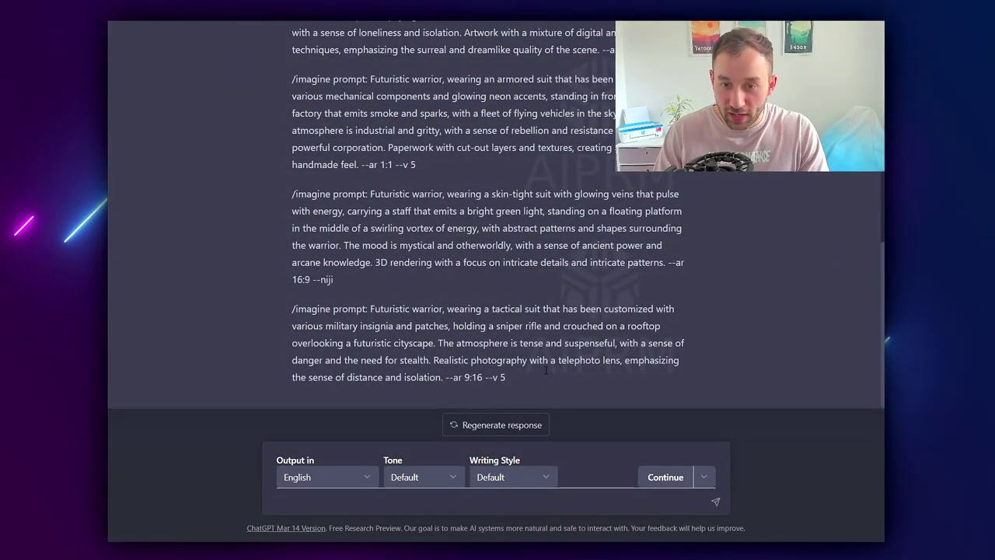
# Read through the generated futuristic warrior prompts from the first to the last.
pyautogui.scroll(4, 421, 352)
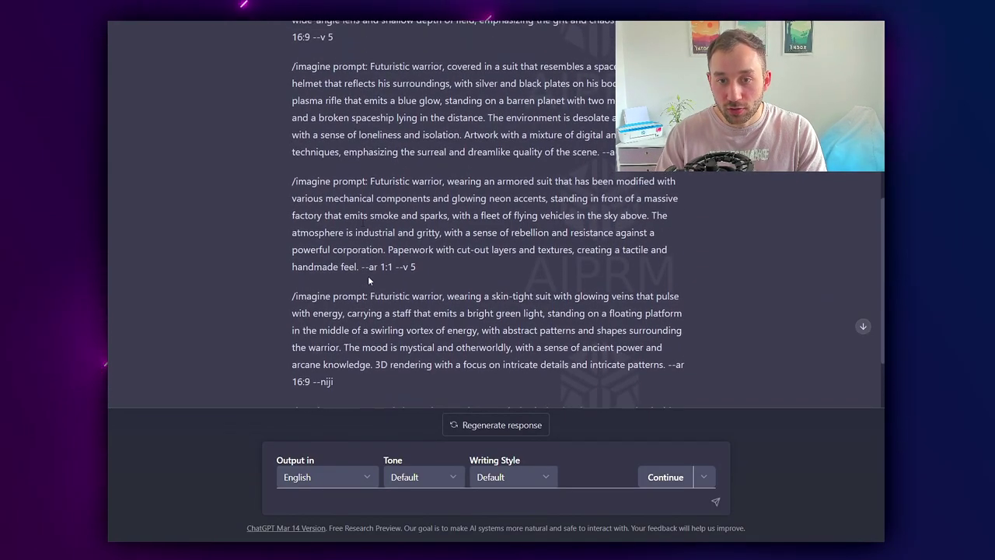
pyautogui.scroll(4, 357, 194)
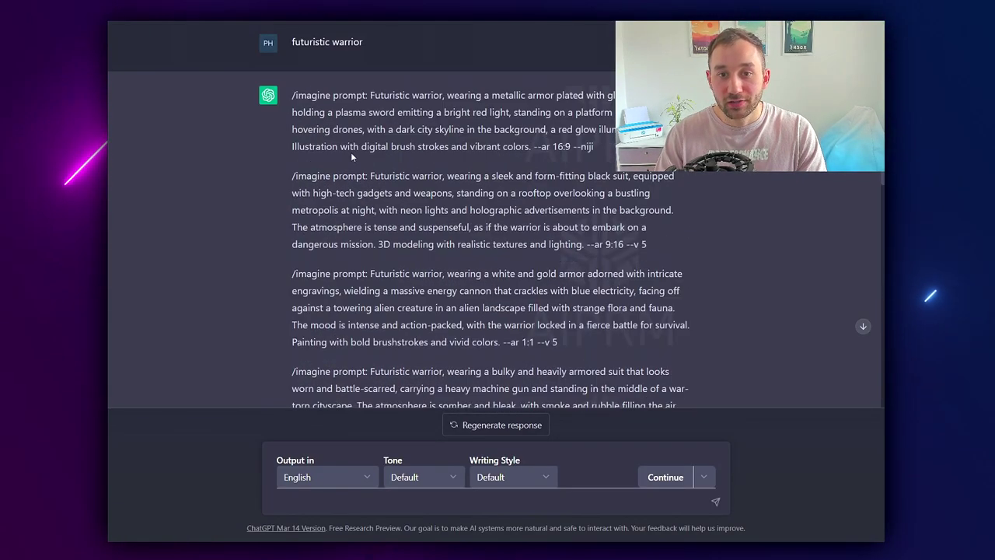
pyautogui.scroll(-5, 498, 234)
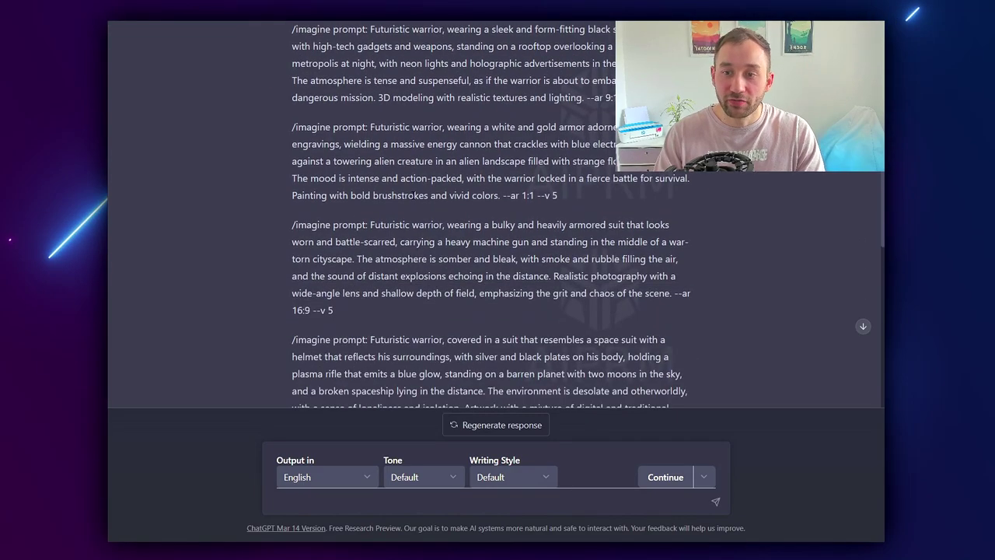
pyautogui.scroll(-1, 374, 205)
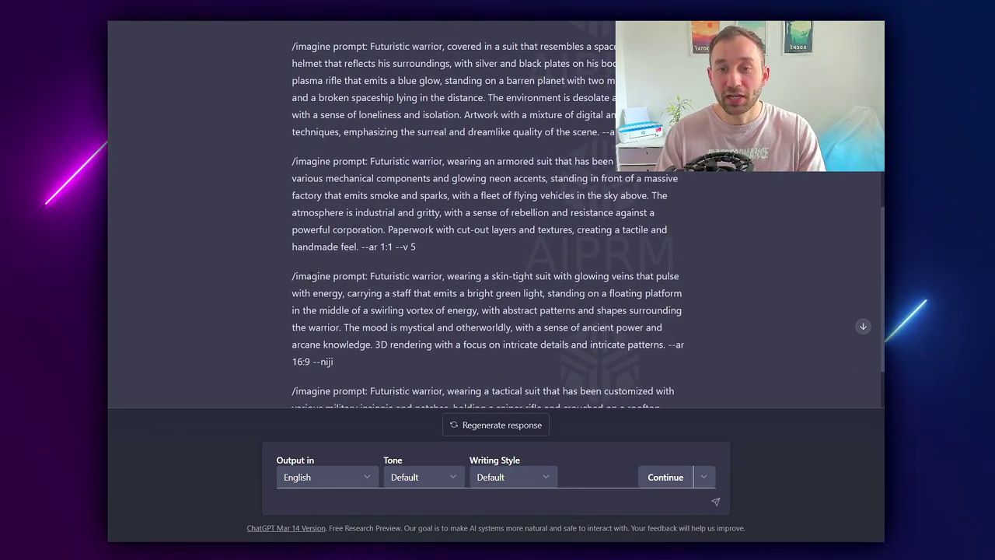
pyautogui.scroll(-2, 375, 259)
# Examine the aspect ratio and model parameters at the ends of the generated prompts, such as --ar, --v 5 and --niji.
pyautogui.moveTo(528, 378); pyautogui.dragTo(448, 379)
pyautogui.click(448, 379)
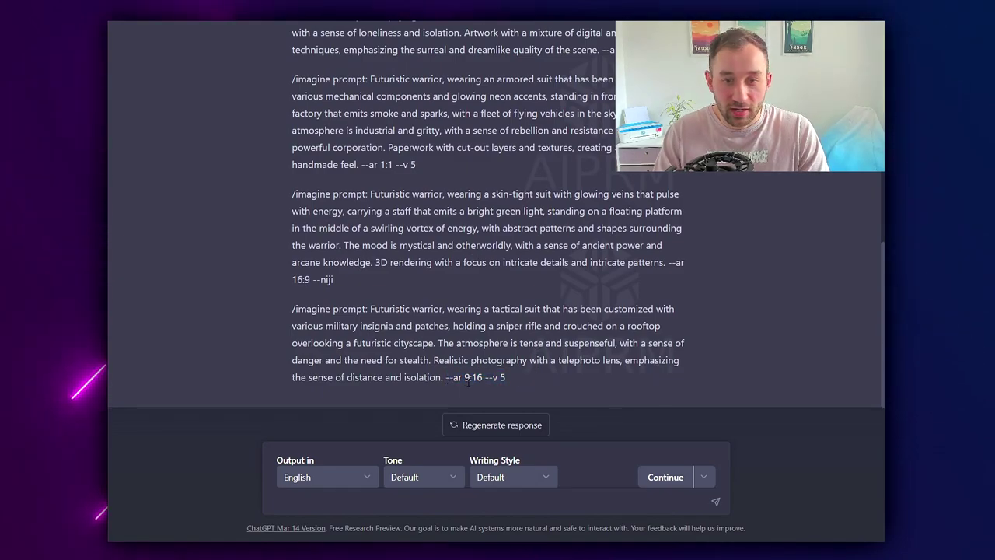
pyautogui.click(516, 377)
pyautogui.scroll(1, 413, 370)
pyautogui.doubleClick(326, 377)
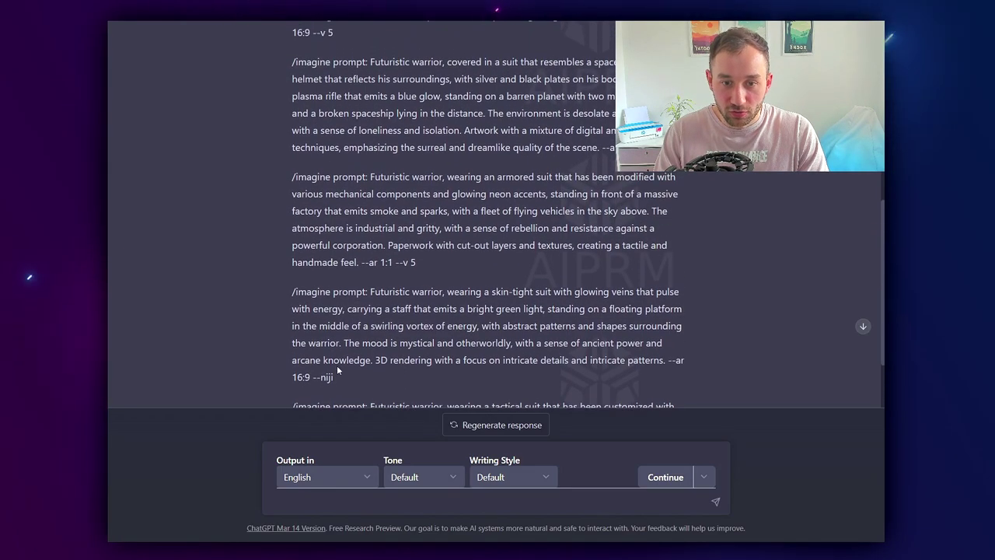
pyautogui.moveTo(327, 377); pyautogui.dragTo(314, 377)
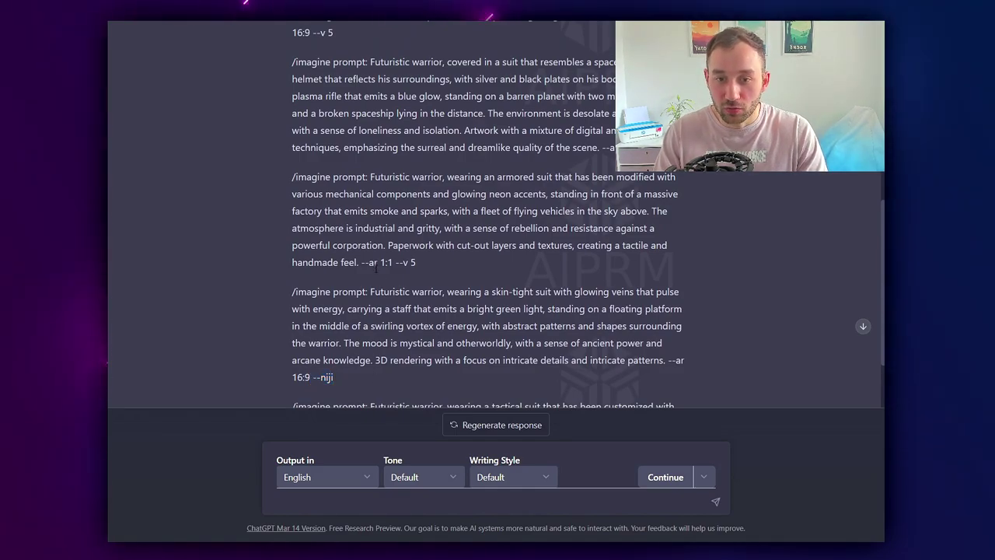
pyautogui.scroll(2, 377, 266)
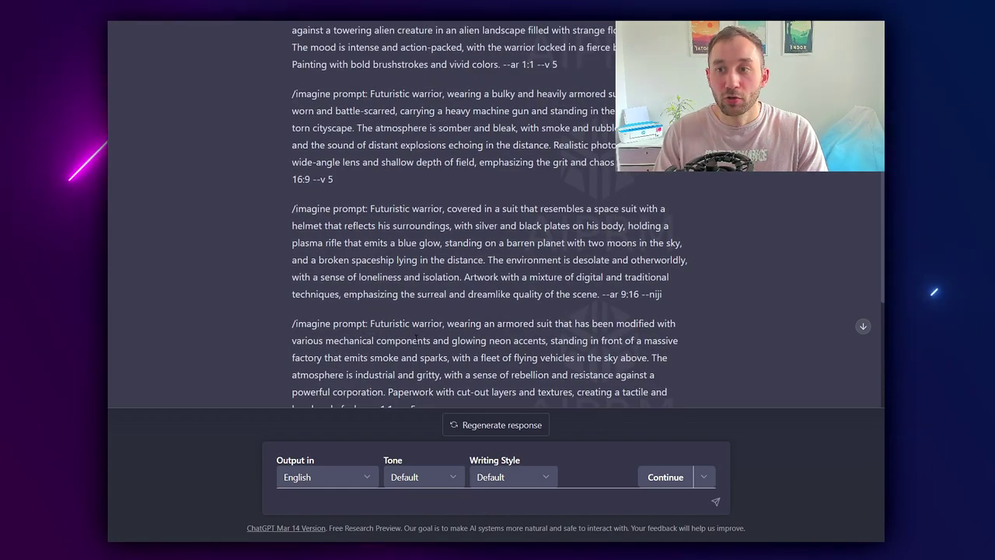
pyautogui.scroll(2, 416, 338)
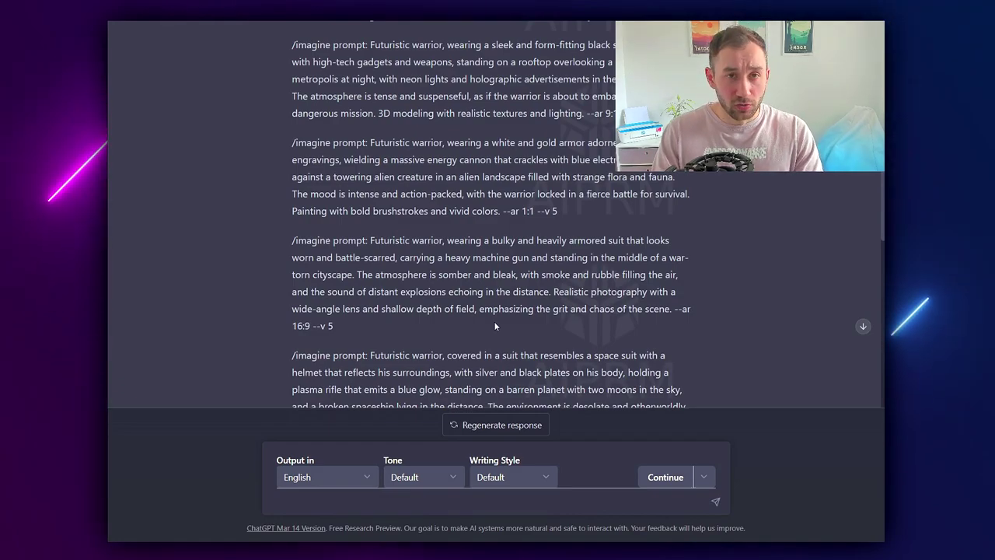
pyautogui.scroll(3, 495, 325)
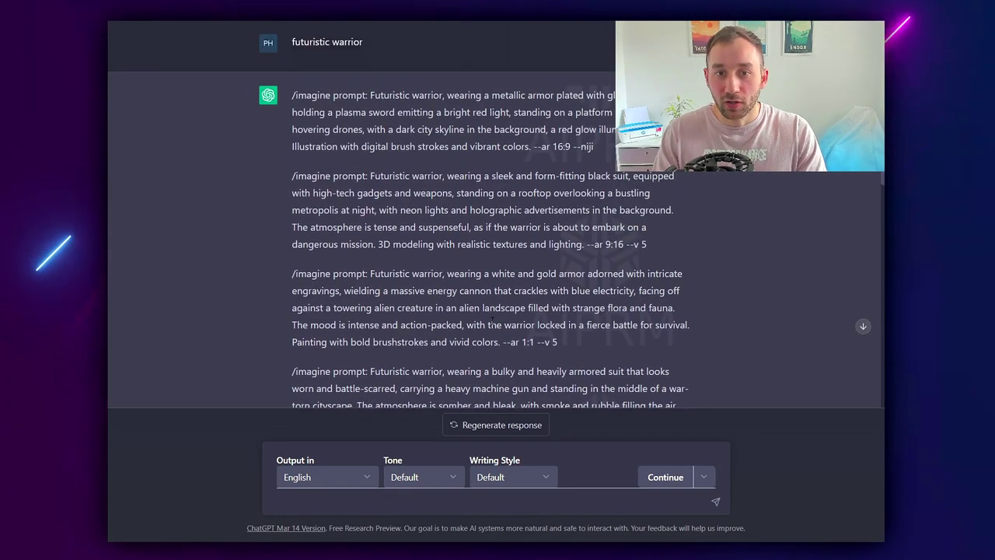
# Copy the bulky, heavily armored suit prompt and insert it as an /imagine command in the Midjourney Bot chat in Discord.
pyautogui.scroll(-1, 493, 320)
pyautogui.scroll(-1, 491, 322)
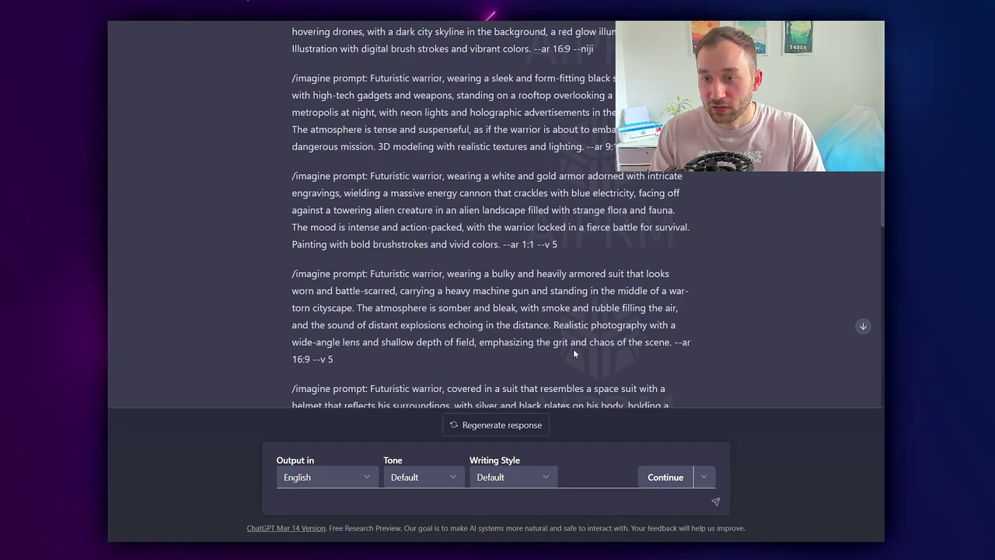
pyautogui.scroll(-1, 614, 342)
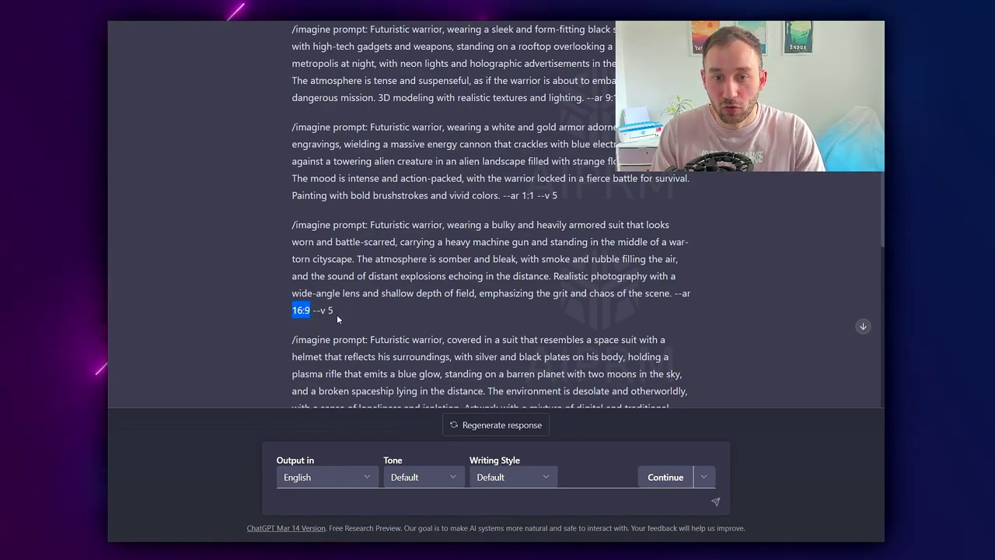
pyautogui.scroll(1, 336, 307)
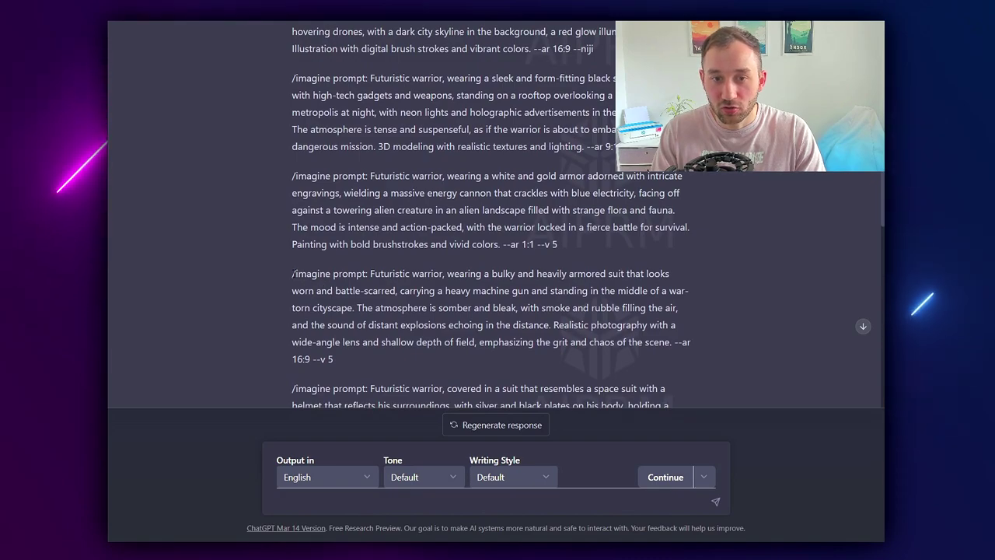
pyautogui.moveTo(293, 273); pyautogui.dragTo(334, 358)
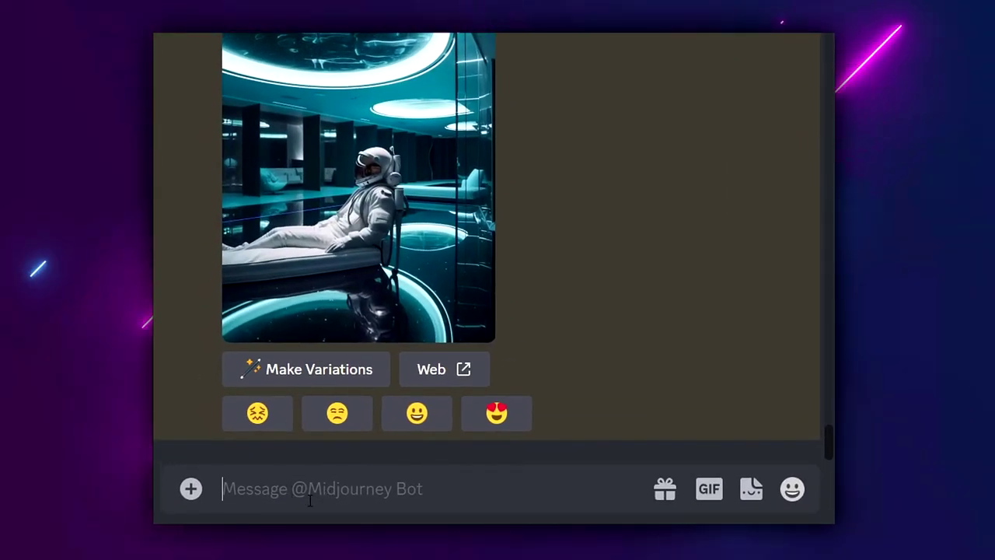
pyautogui.write('/imagine prompt: Futuristic warrior, wearing a bulky and heavily armored suit that looks worn and battle-scarred, carrying a heavy machine gun and standing in the middle of a war-torn cityscape. The atmosphere is somber and bleak, with smoke and rubble filling the air, and the sound of distant explosions echoing in the distance. Realistic photography with a wide-angle lens and shallow depth of field, emphasizing the grit and chaos of the scene. --ar 16:9 --v 5')
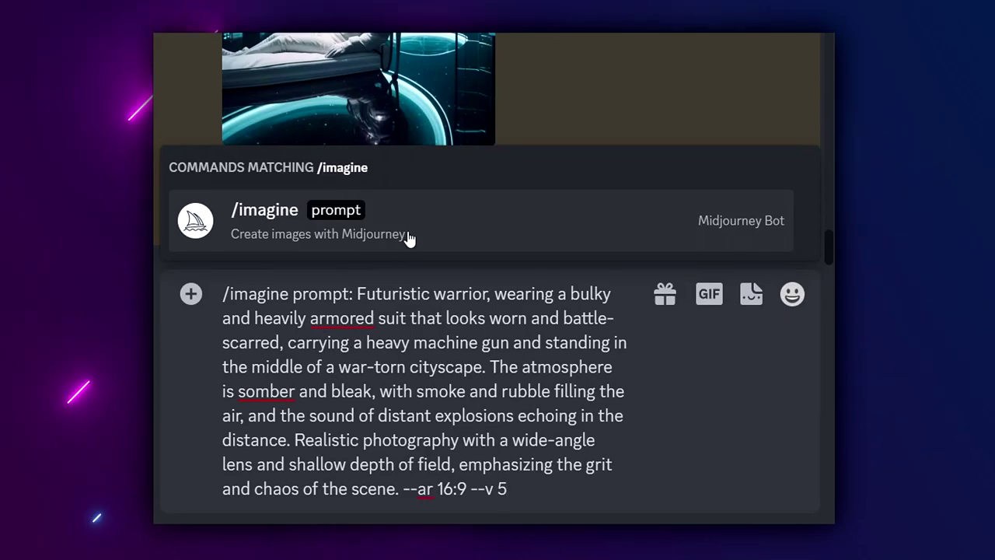
pyautogui.click(409, 238)
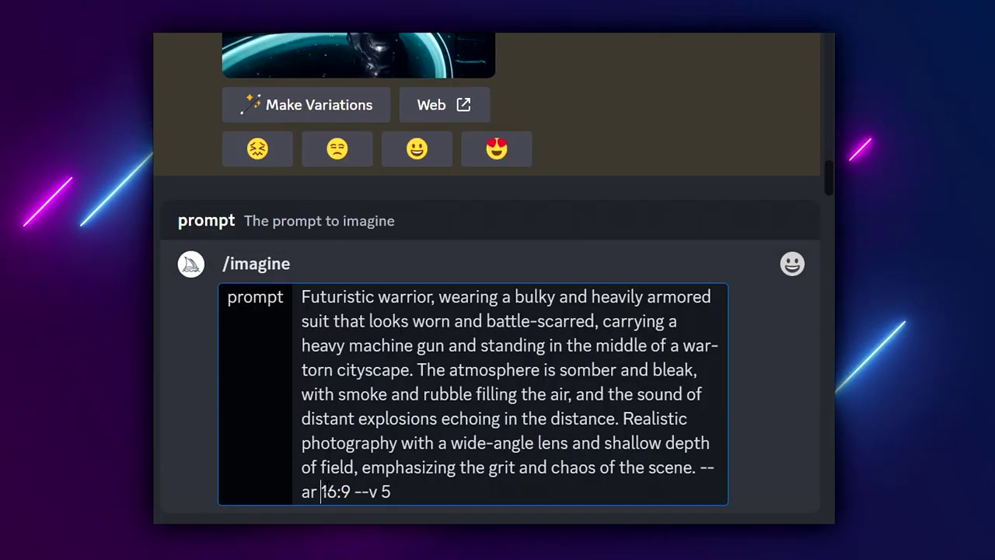
# Set the prompt's aspect ratio to 5:7 and submit it to generate the images.
pyautogui.hotkey('shift', 'Right')
pyautogui.hotkey('shift', 'Right')
pyautogui.write('5')
pyautogui.press('Right')
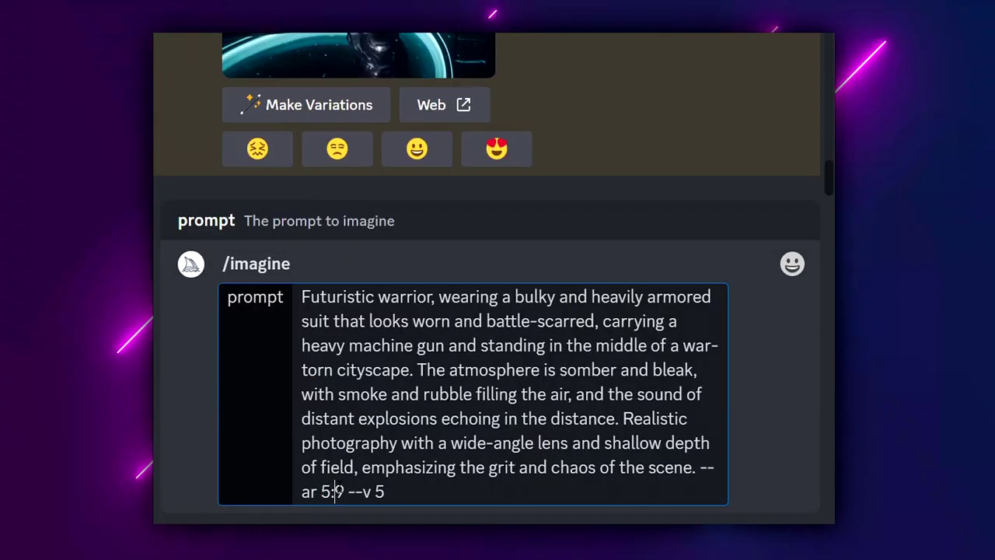
pyautogui.hotkey('shift', 'Right')
pyautogui.write('7')
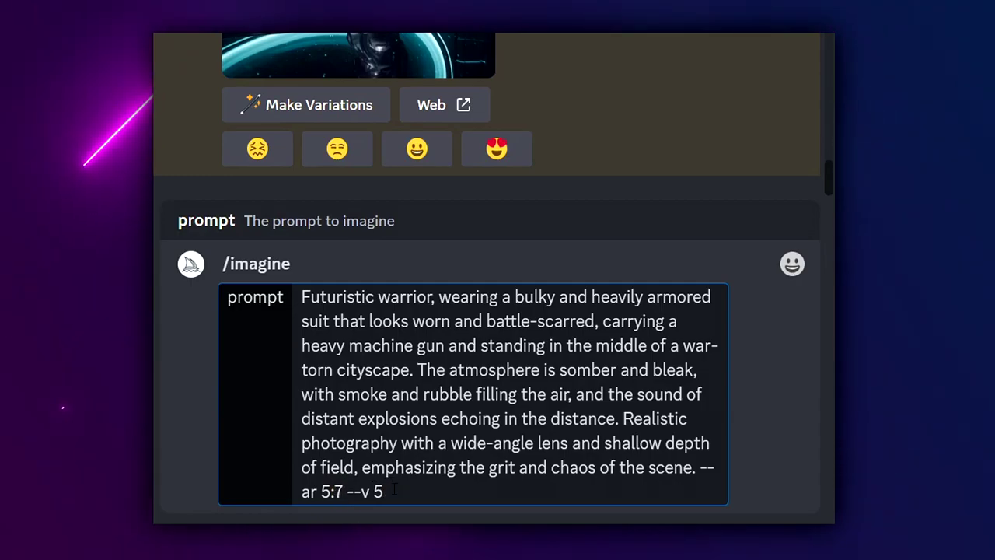
pyautogui.click(391, 491)
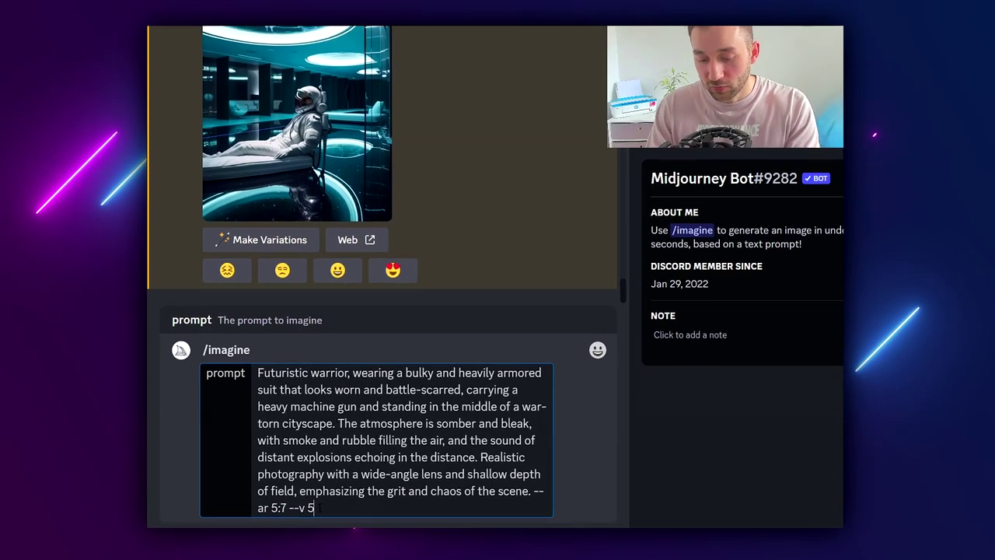
pyautogui.press('Return')
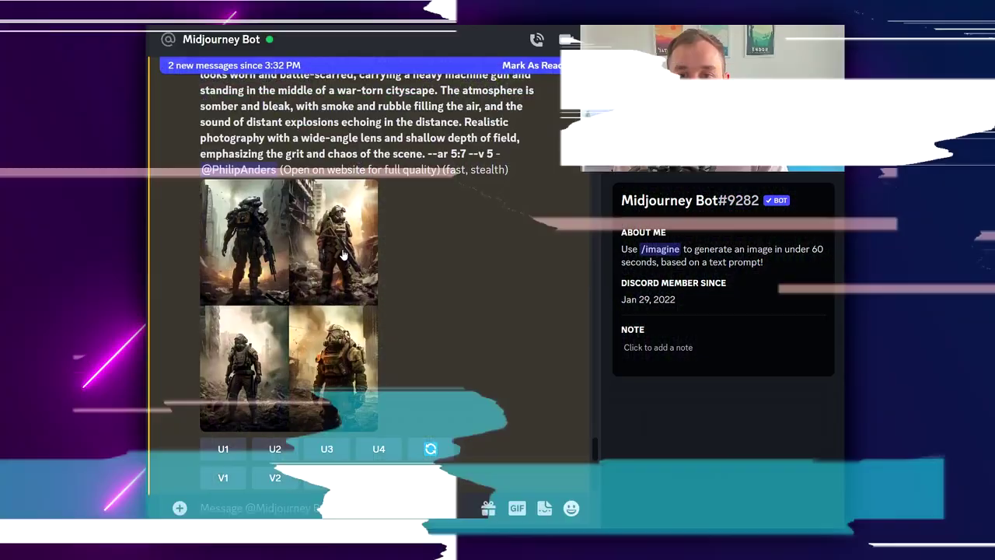
# View enlarged results for the bulky armored, space suit and glowing metallic armor warrior prompts.
pyautogui.click(291, 303)
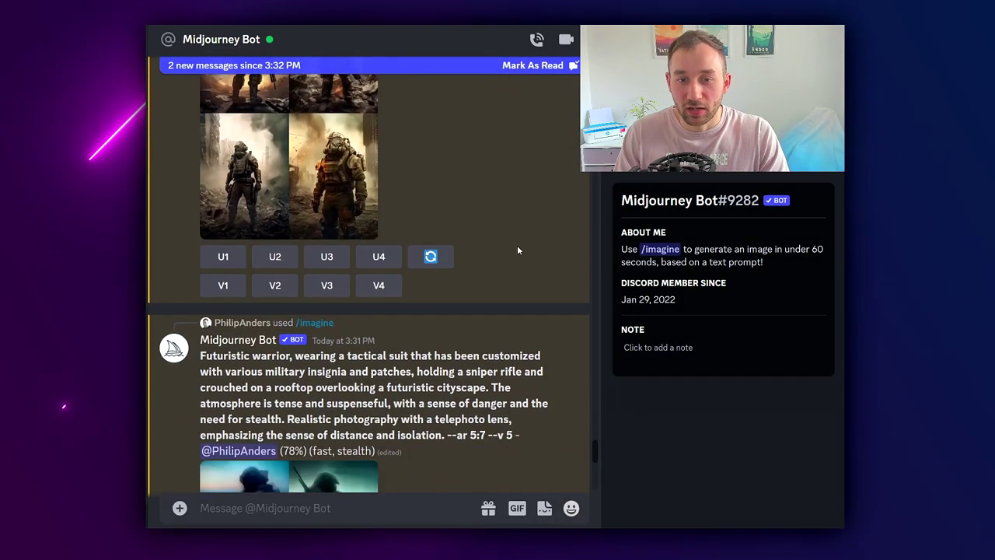
pyautogui.scroll(-10, 517, 250)
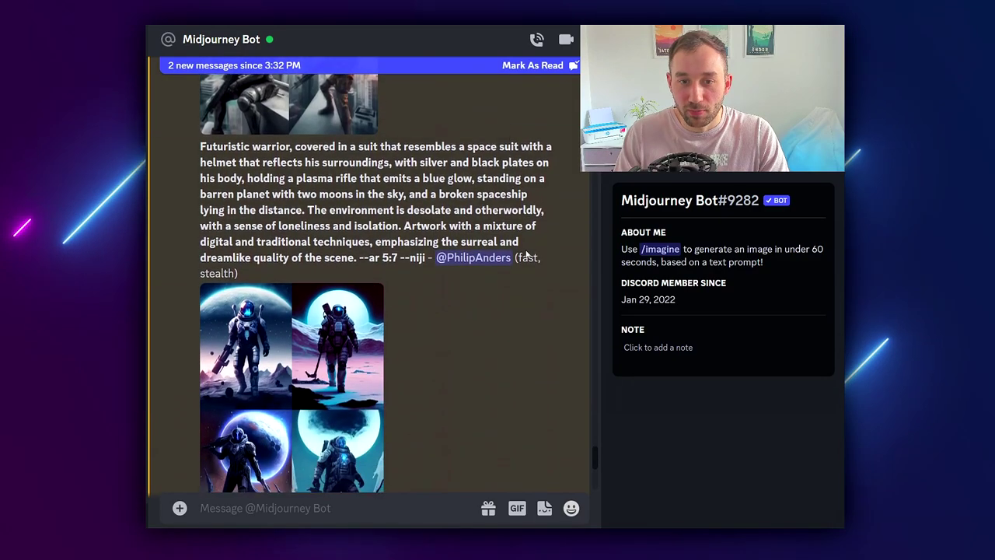
pyautogui.scroll(-2, 525, 254)
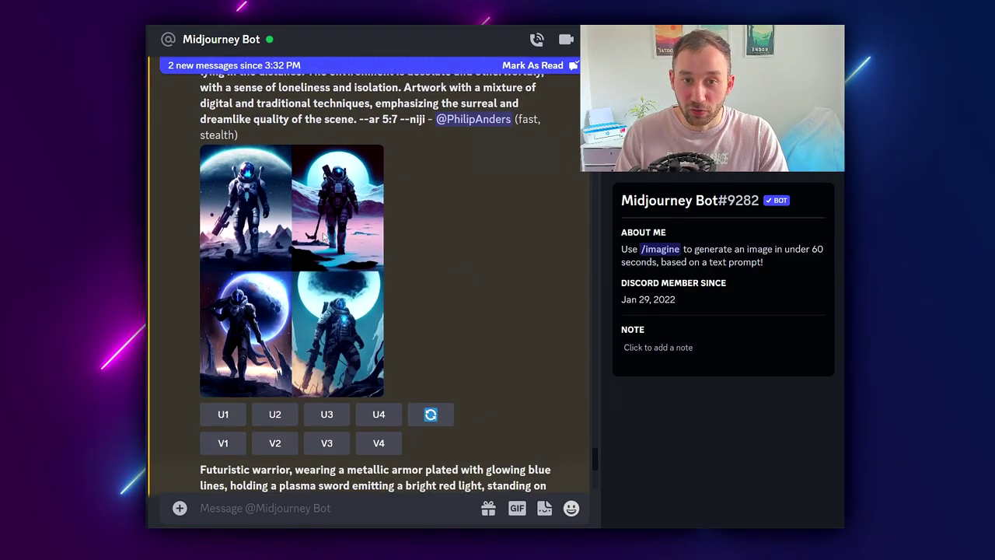
pyautogui.click(325, 236)
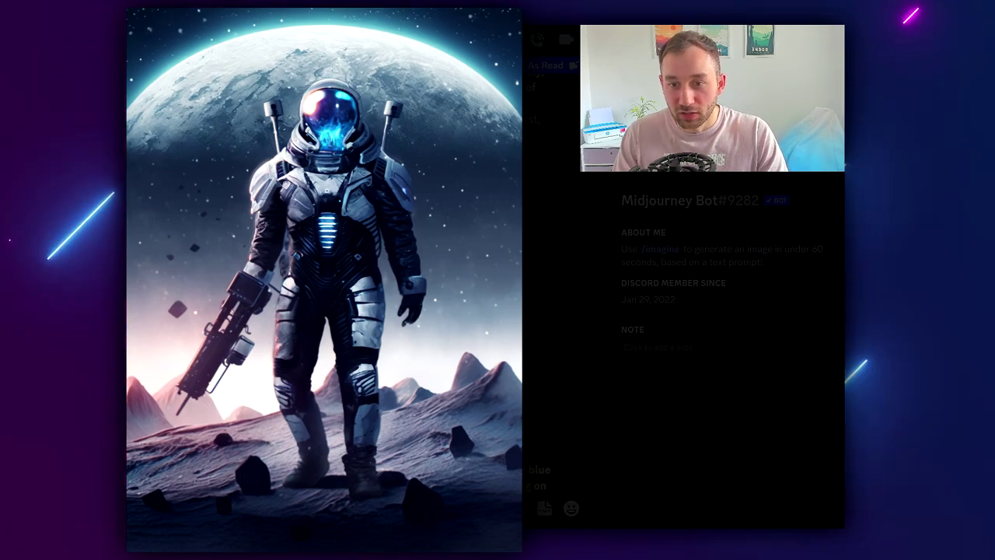
pyautogui.click(566, 270)
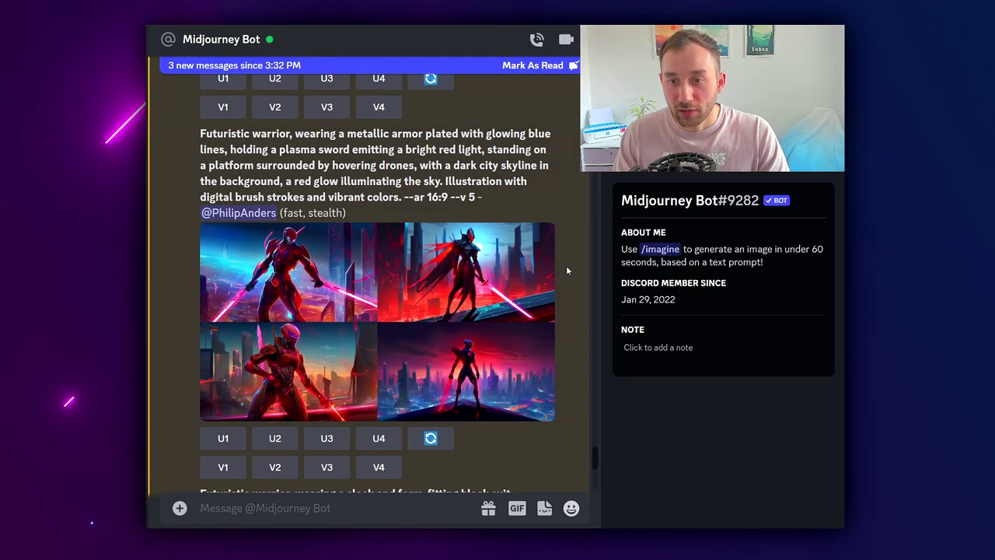
pyautogui.click(369, 279)
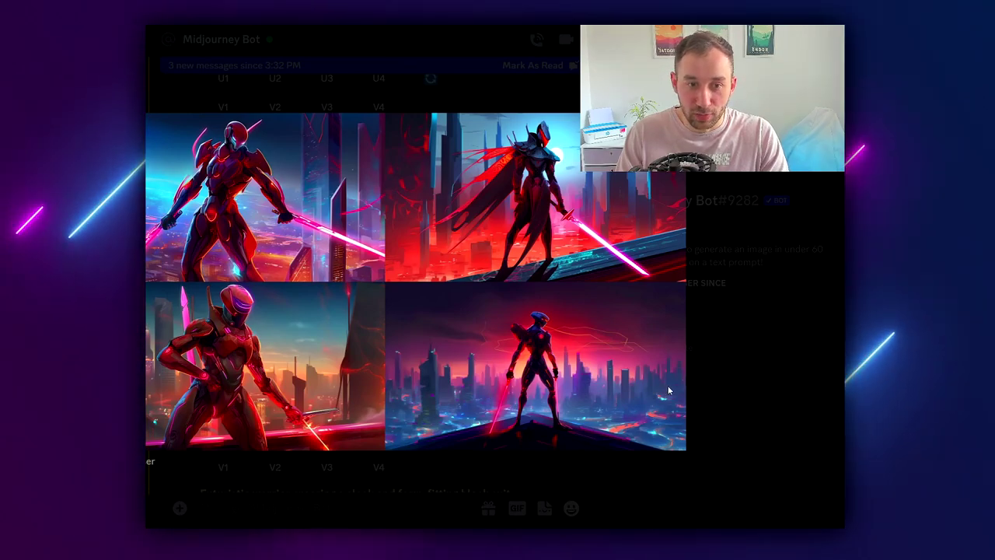
pyautogui.click(733, 378)
# View enlarged results for the tactical suit sniper, mechanical armored suit and sleek black suit warriors.
pyautogui.scroll(-5, 408, 396)
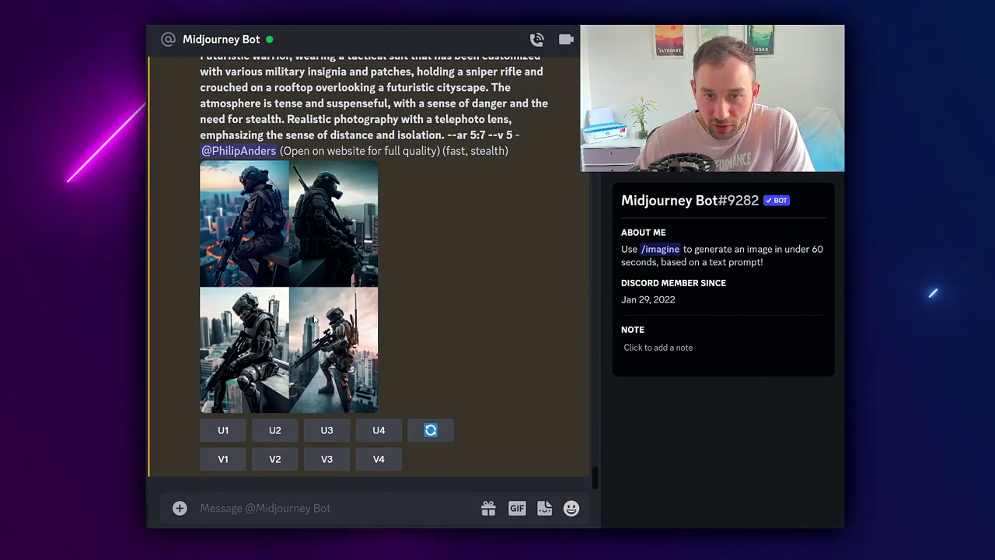
pyautogui.click(373, 325)
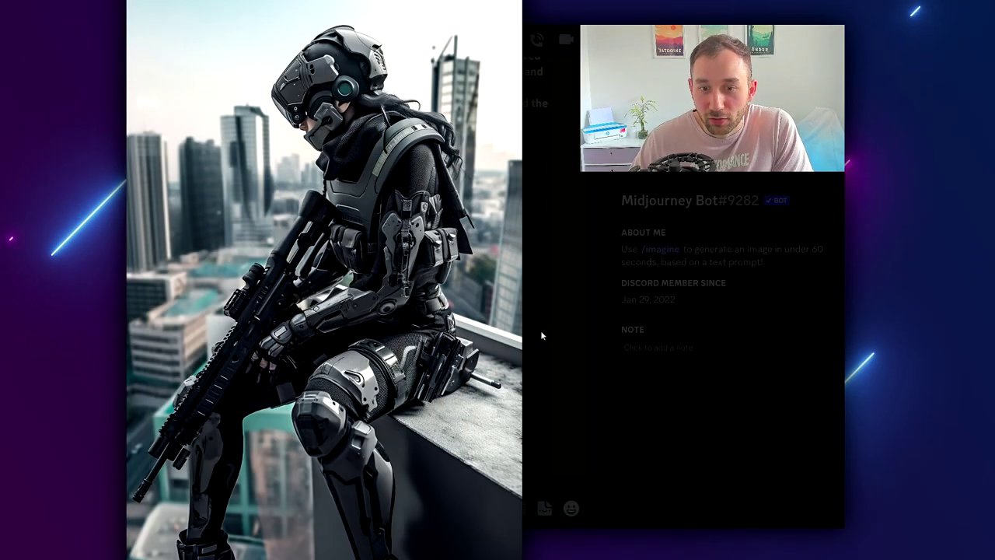
pyautogui.click(540, 330)
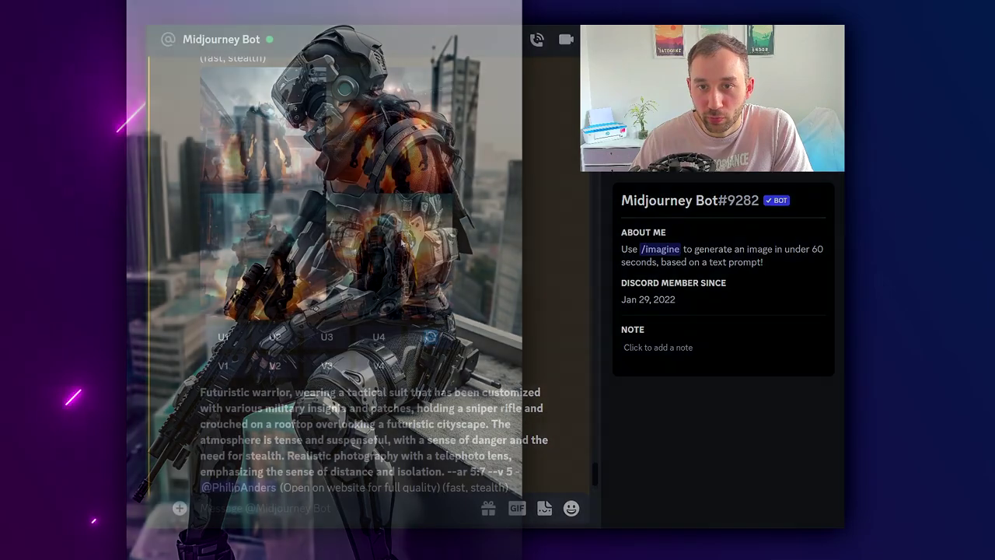
pyautogui.click(401, 238)
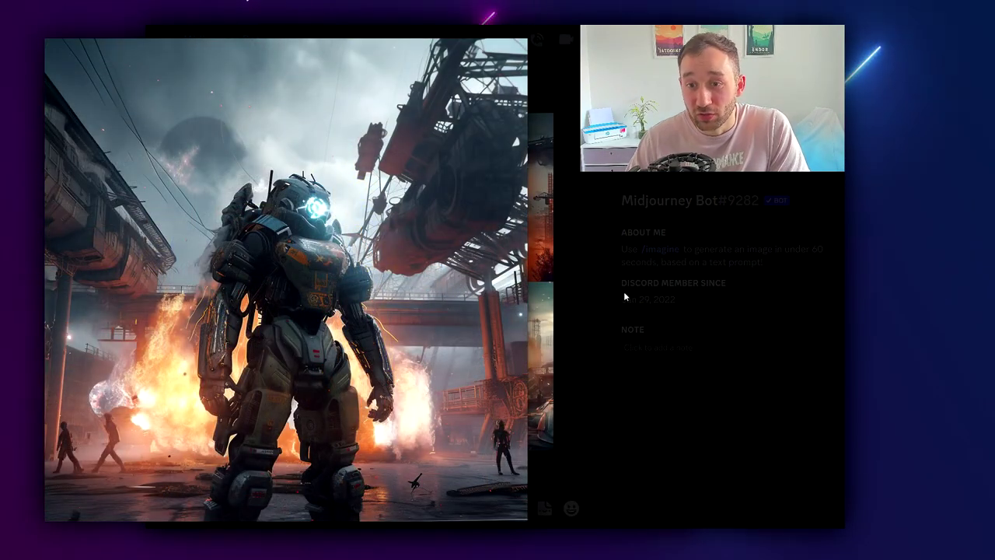
pyautogui.click(623, 292)
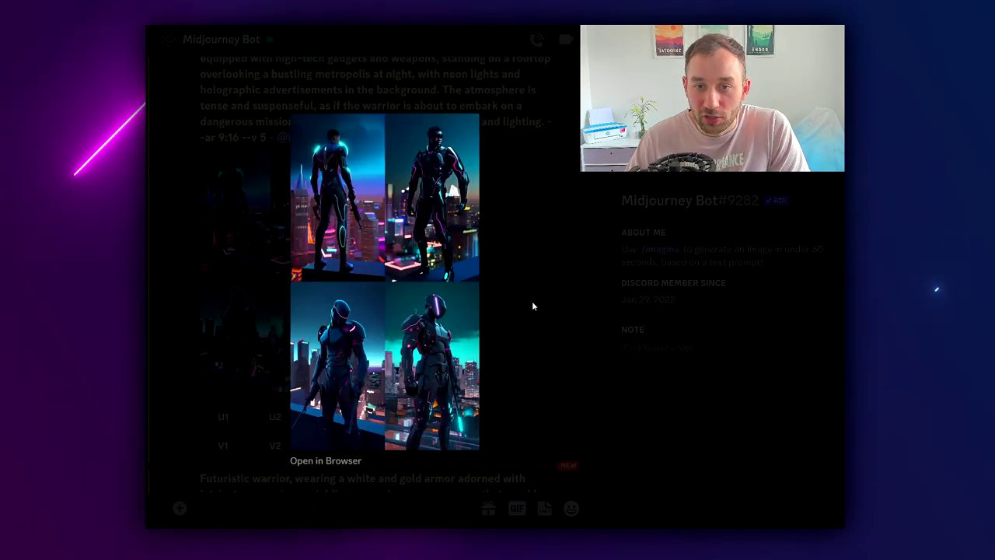
pyautogui.click(532, 303)
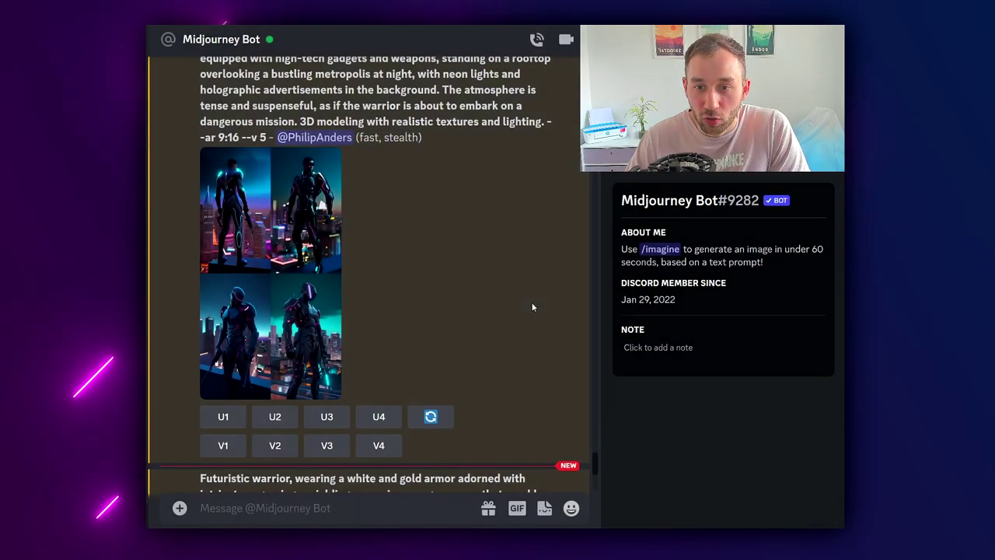
# Look back through the generated warrior image grids in the chat to compare them with their prompts.
pyautogui.scroll(-5, 532, 304)
pyautogui.scroll(-1, 517, 315)
pyautogui.scroll(6, 467, 342)
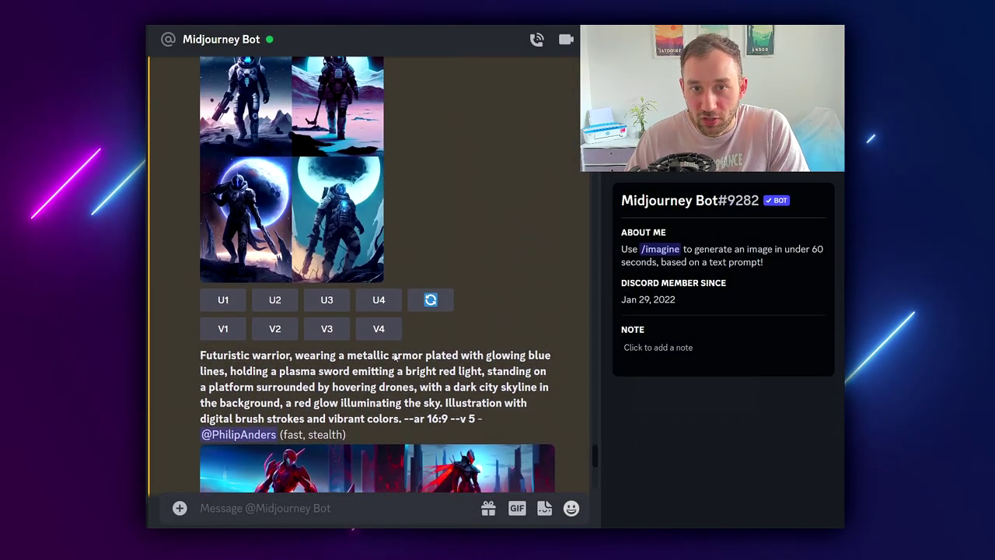
pyautogui.scroll(8, 404, 356)
pyautogui.scroll(-10, 424, 357)
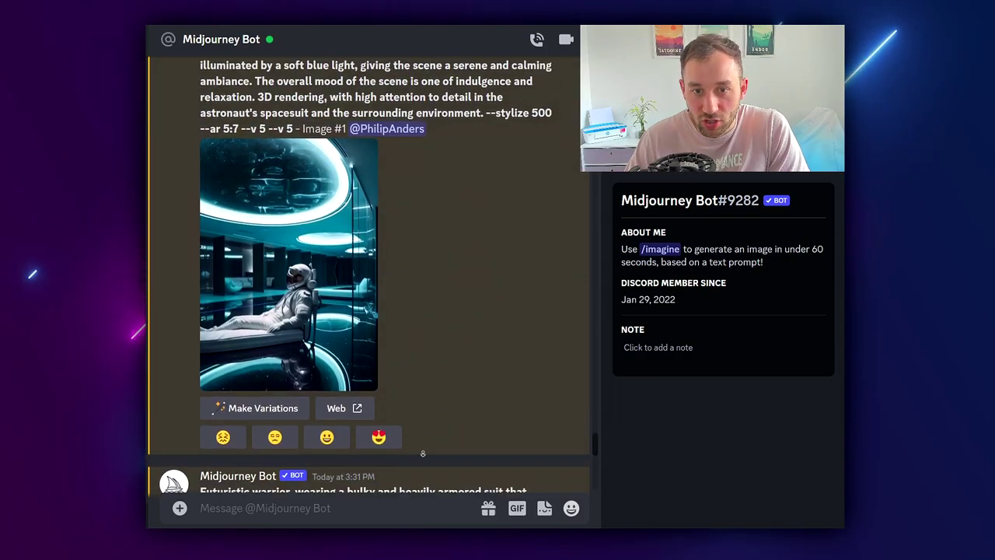
pyautogui.scroll(-3, 433, 393)
pyautogui.scroll(1, 394, 324)
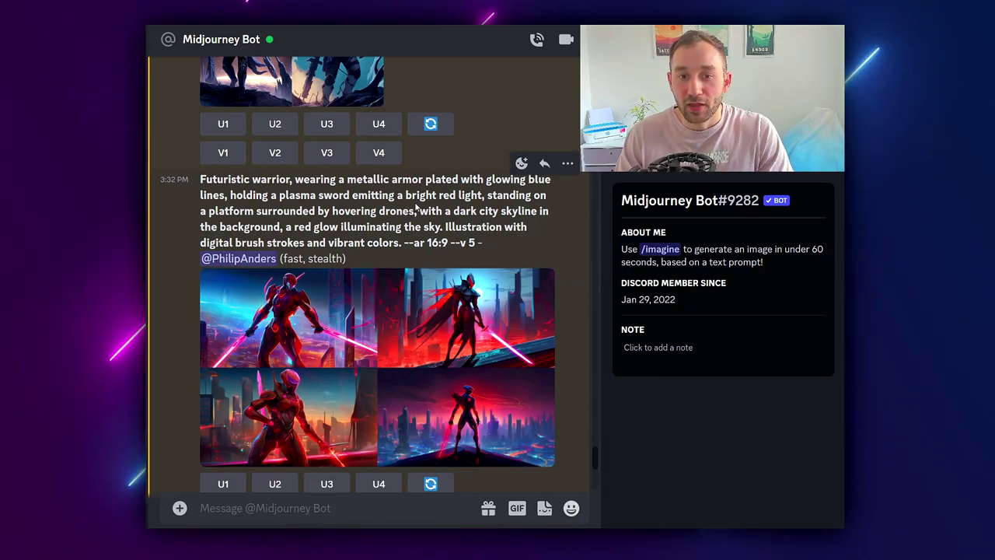
# Examine the glowing metallic armor warrior prompt, focusing on the word "red" describing the plasma sword's light.
pyautogui.scroll(-1, 403, 219)
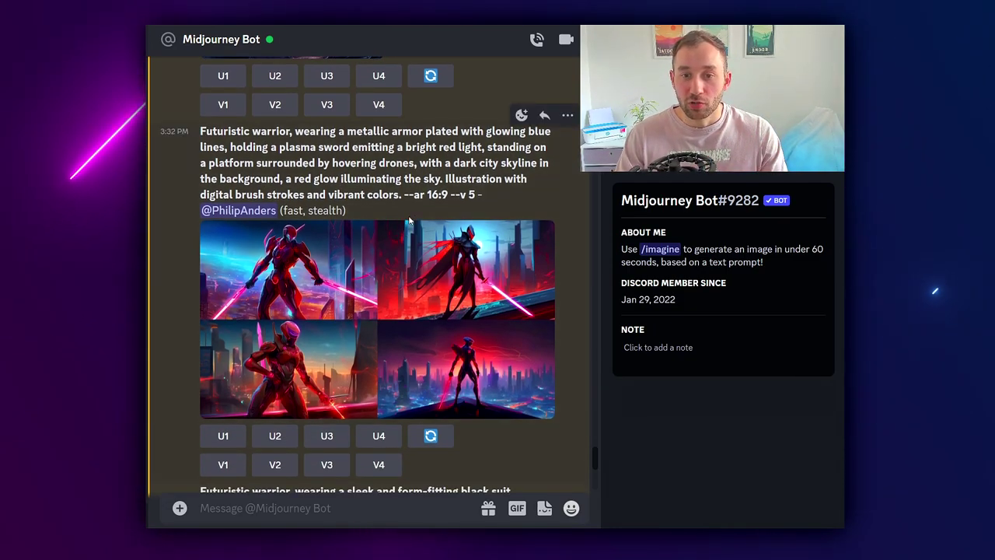
pyautogui.moveTo(199, 131); pyautogui.dragTo(482, 194)
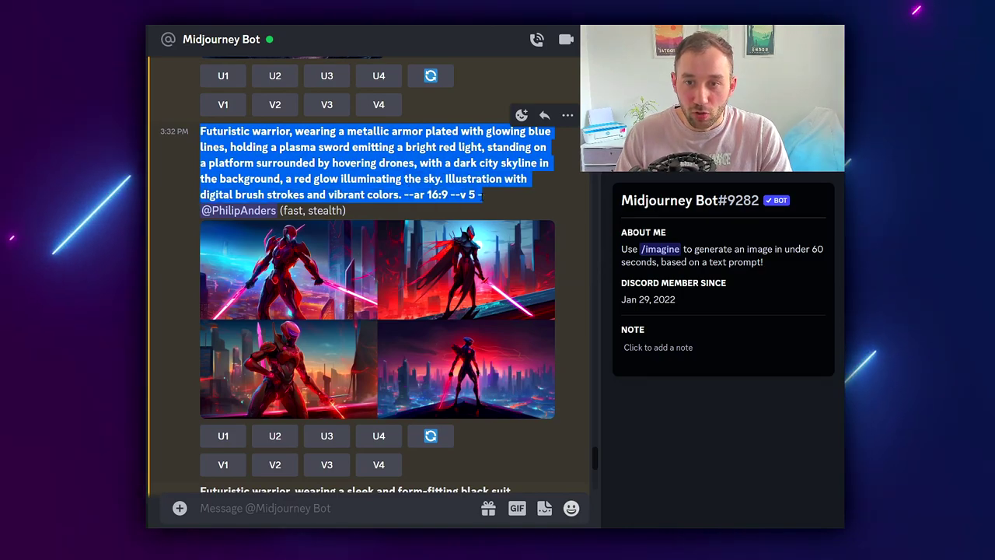
pyautogui.click(442, 160)
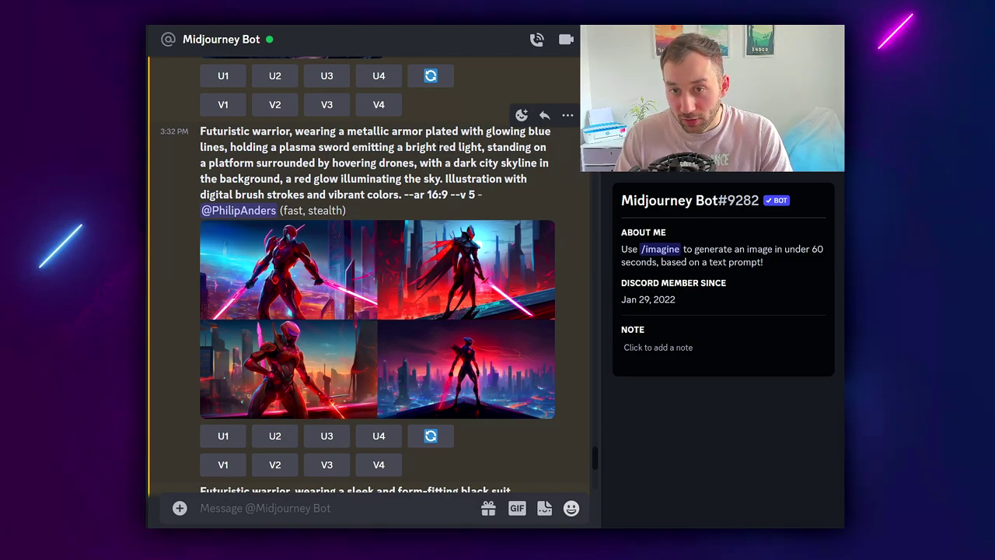
pyautogui.doubleClick(450, 147)
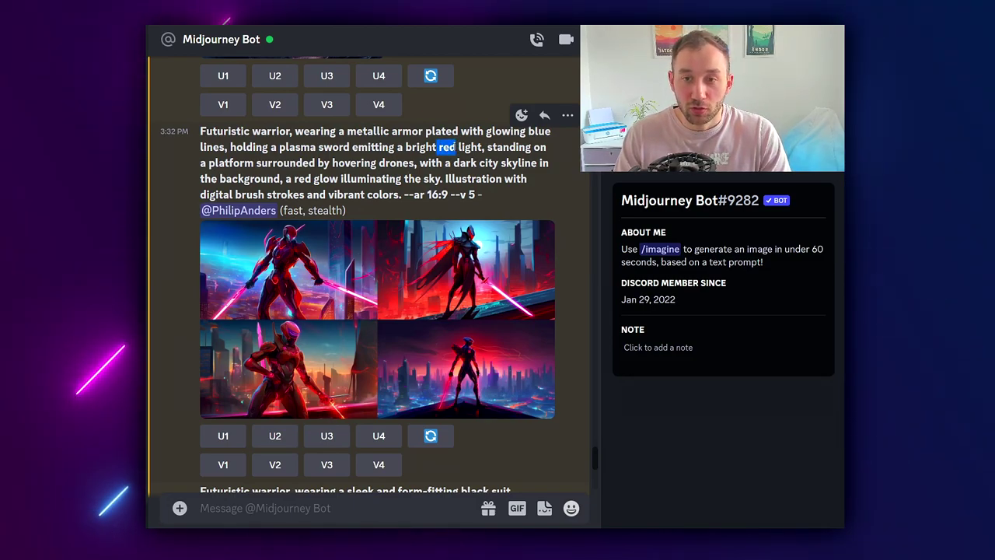
pyautogui.click(449, 147)
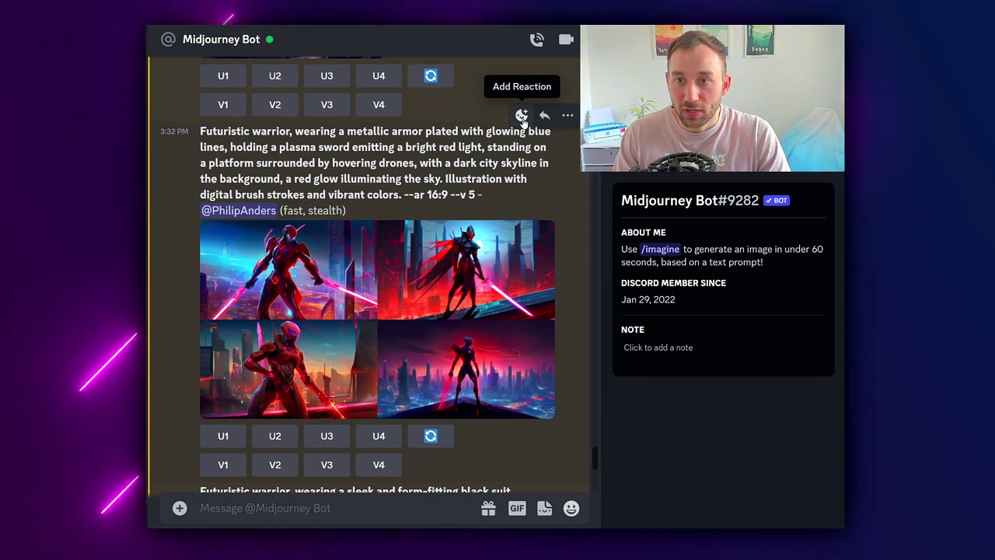
# React to the glowing metallic armor warrior message with the envelope emoji to request its seed from the bot.
pyautogui.click(522, 116)
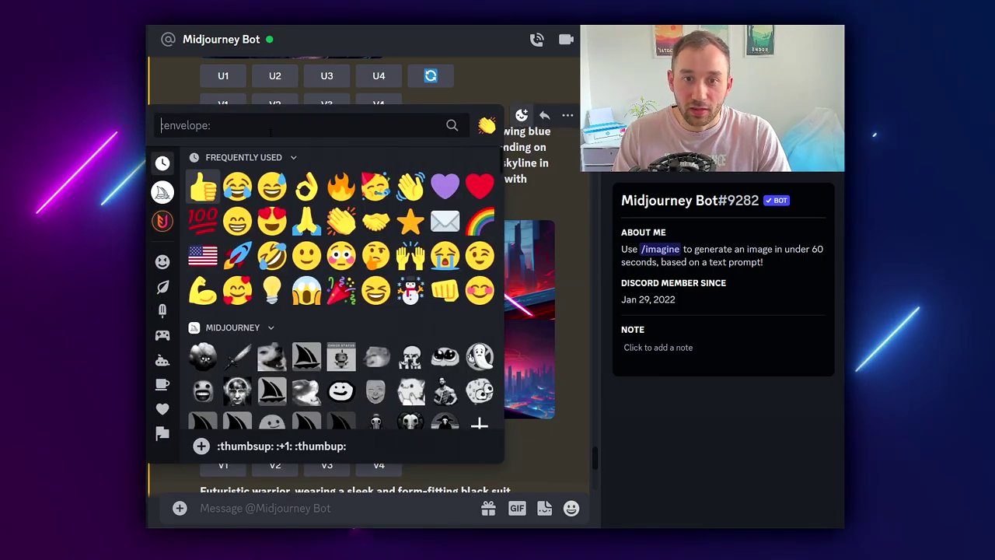
pyautogui.write('envelope')
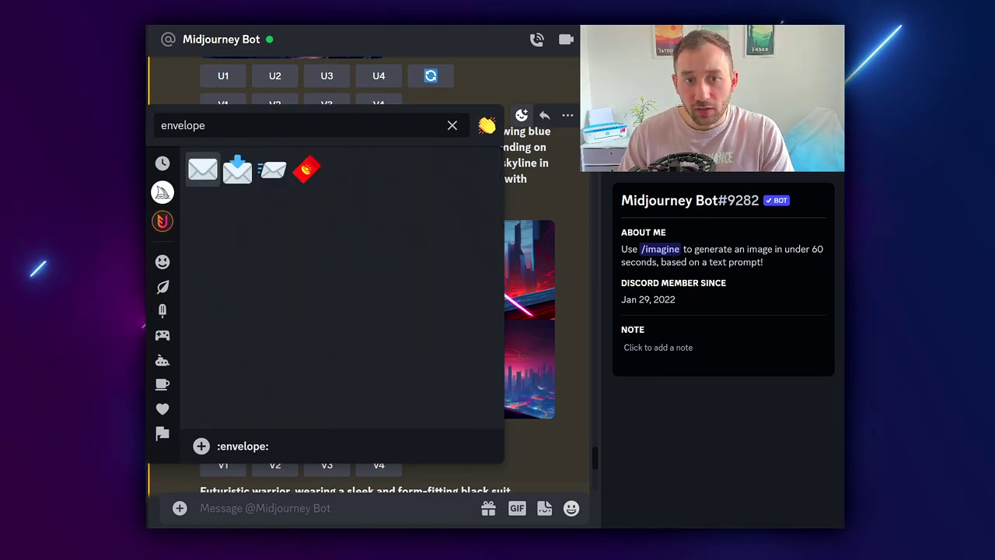
pyautogui.click(203, 169)
pyautogui.scroll(-5, 466, 474)
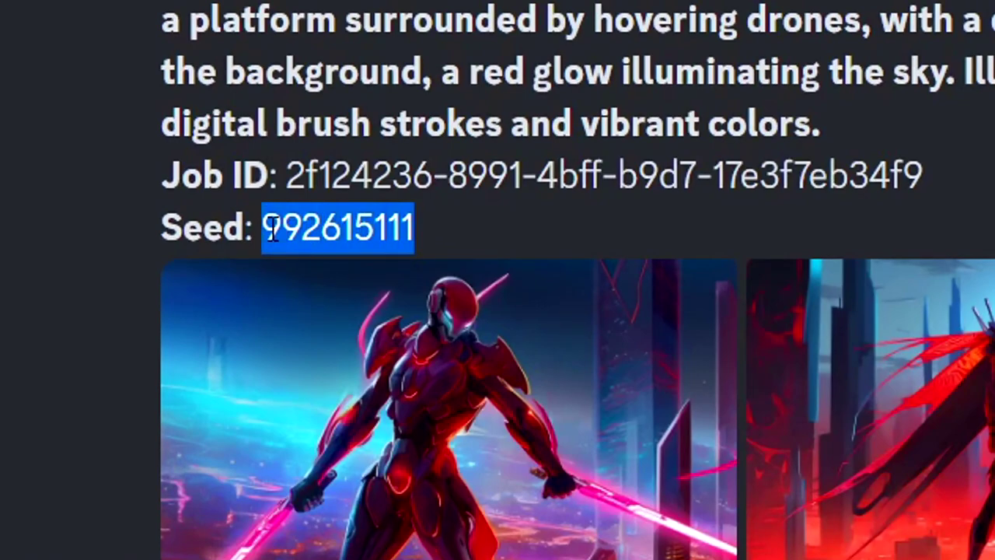
# Copy the metallic armor warrior prompt into a new /imagine command and append --seed 992615111 --ar 16:9 --v 5.
pyautogui.moveTo(200, 111); pyautogui.dragTo(403, 176)
pyautogui.hotkey('ctrl', 'c')
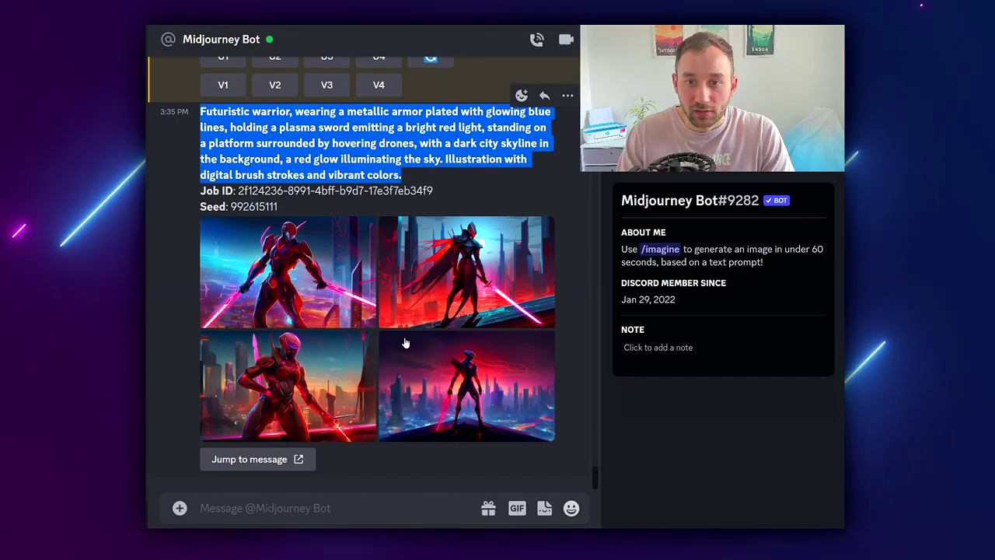
pyautogui.click(319, 503)
pyautogui.write('/')
pyautogui.press('Return')
pyautogui.hotkey('ctrl', 'v')
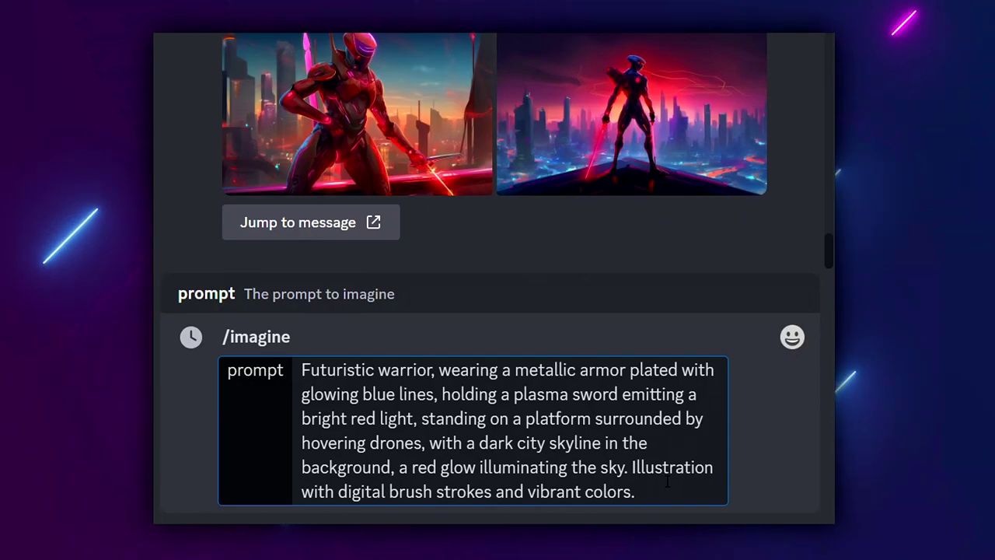
pyautogui.write('--seed 992615111')
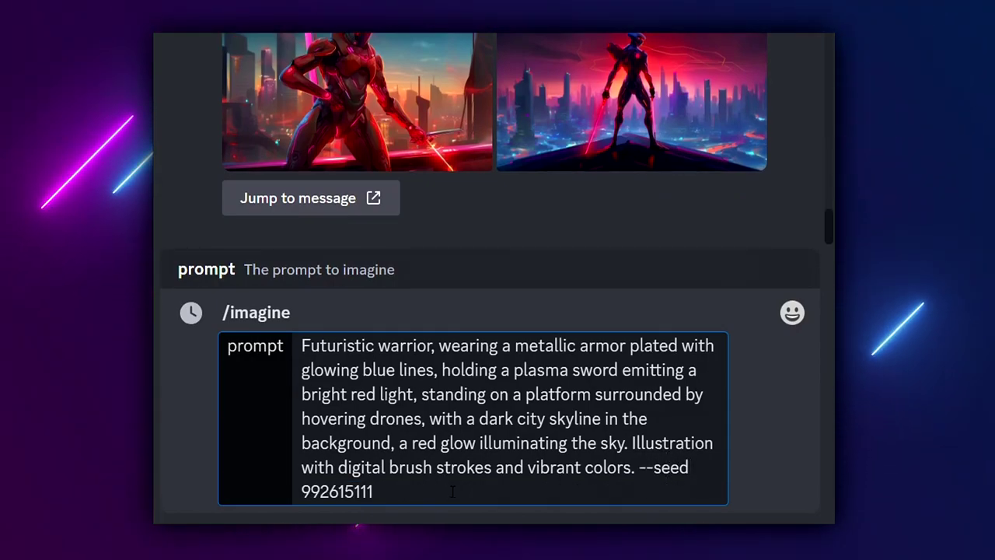
pyautogui.write(' --ar 16:9 --v 5')
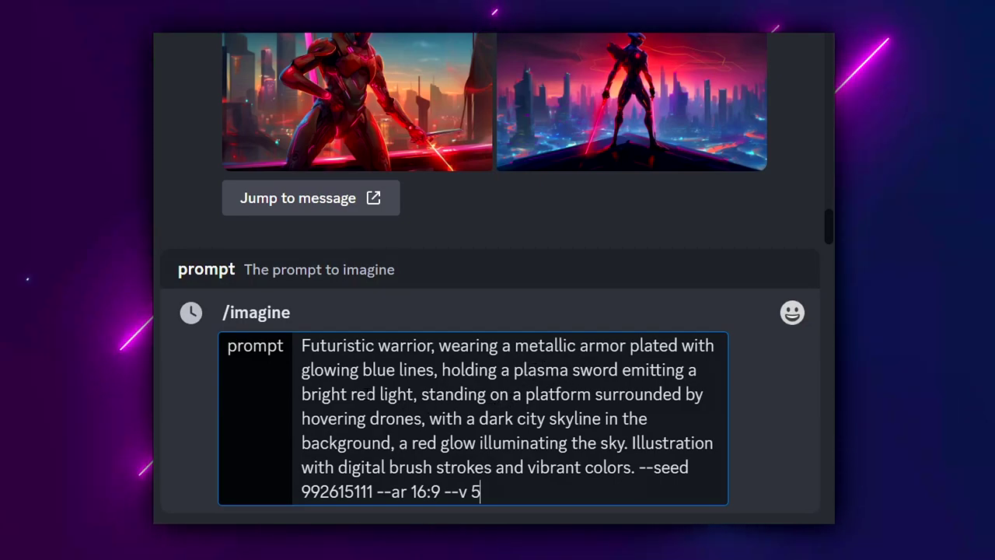
# Change the sword's light and the sky's glow to blue in the prompt, and submit it.
pyautogui.doubleClick(363, 395)
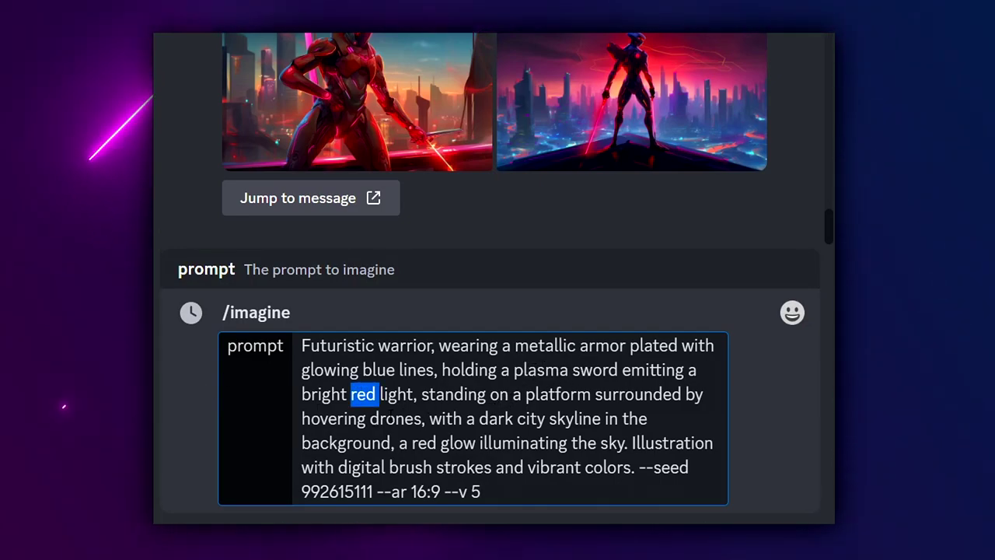
pyautogui.write('blue')
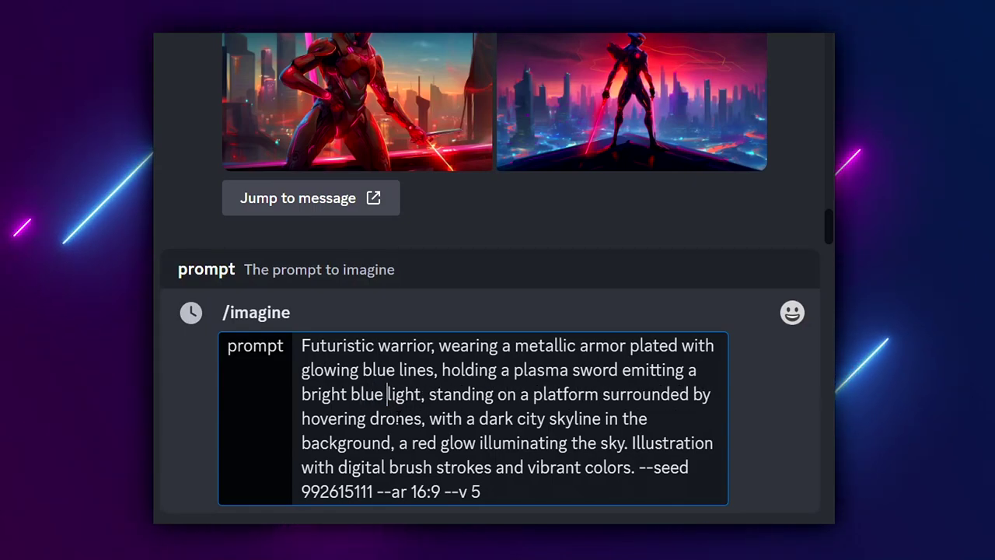
pyautogui.doubleClick(430, 443)
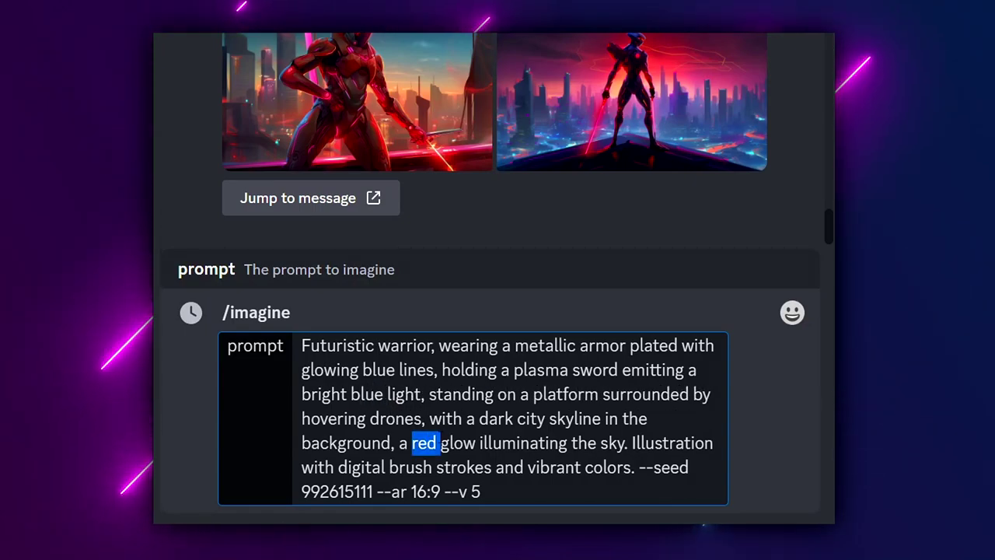
pyautogui.write('blue')
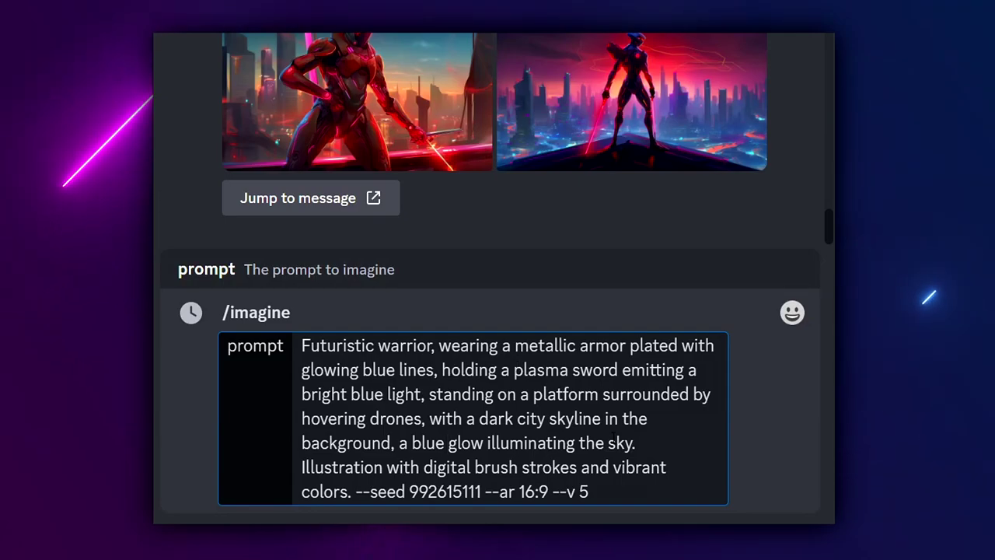
pyautogui.press('Return')
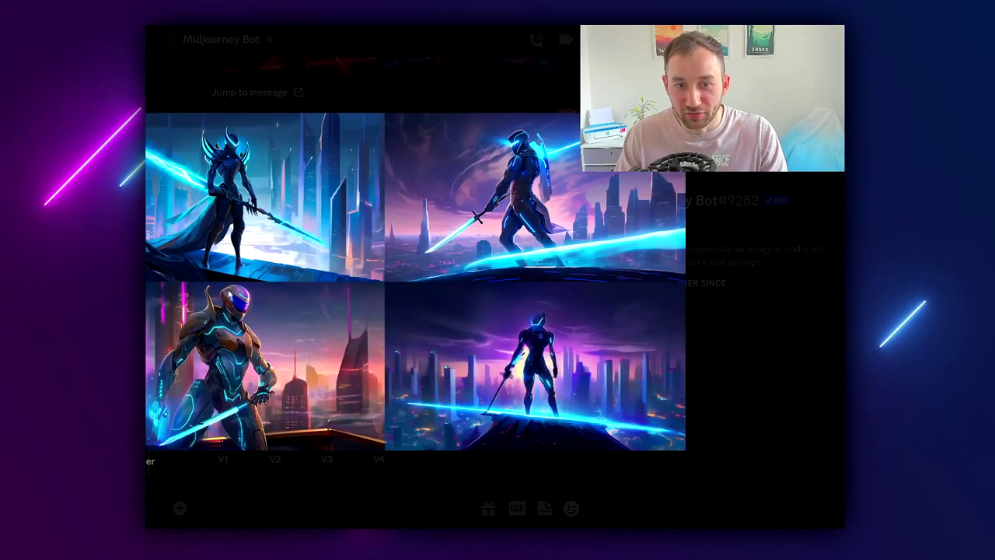
# Close the enlarged grid and compare the blue warrior images and upscaled first image with the original red versions.
pyautogui.click(760, 330)
pyautogui.scroll(5, 451, 237)
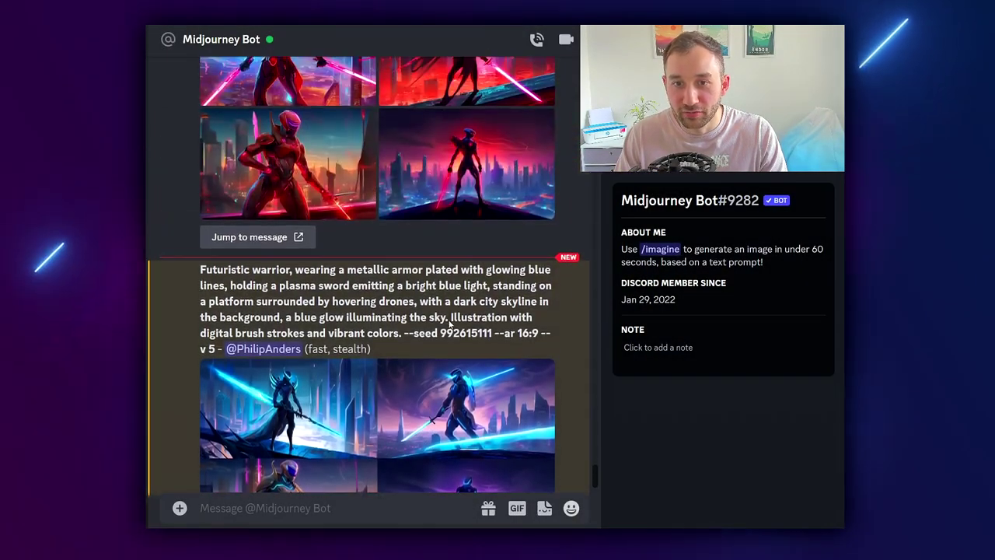
pyautogui.scroll(-5, 419, 340)
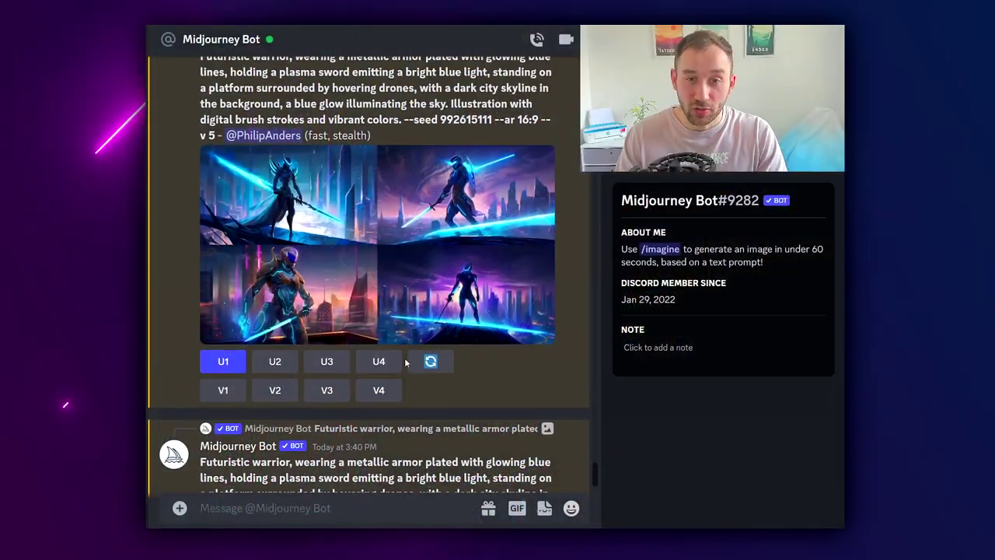
pyautogui.scroll(4, 403, 364)
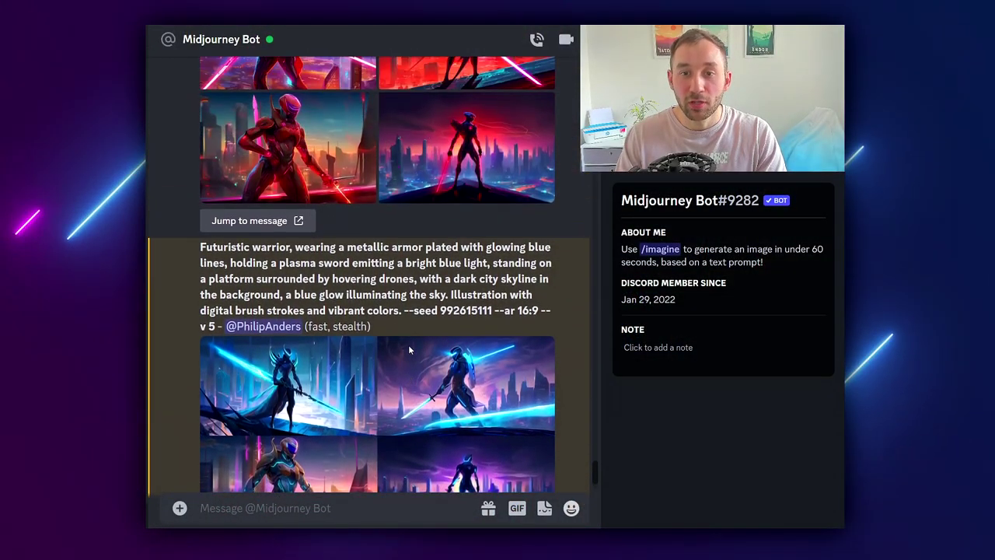
pyautogui.scroll(-5, 408, 351)
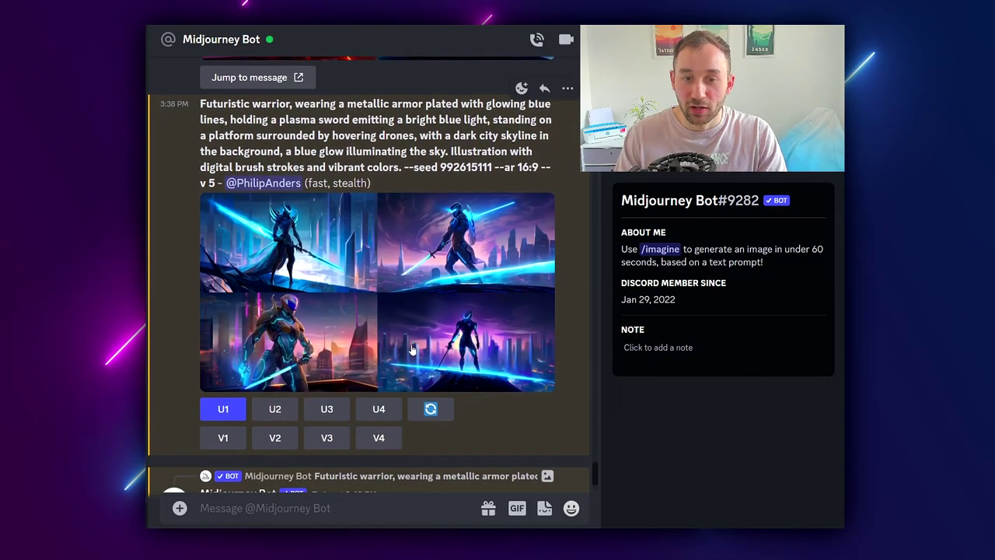
pyautogui.scroll(-5, 413, 349)
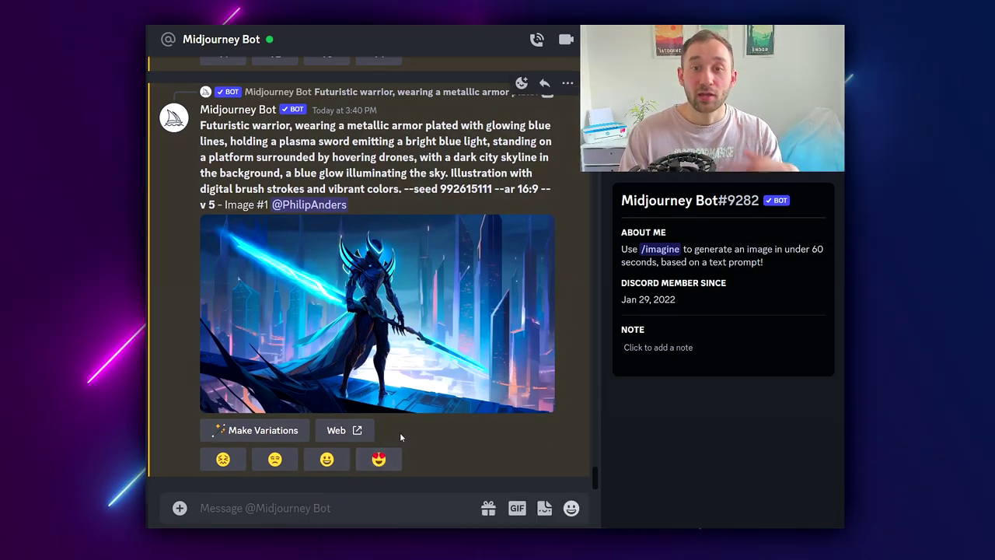
pyautogui.scroll(5, 396, 404)
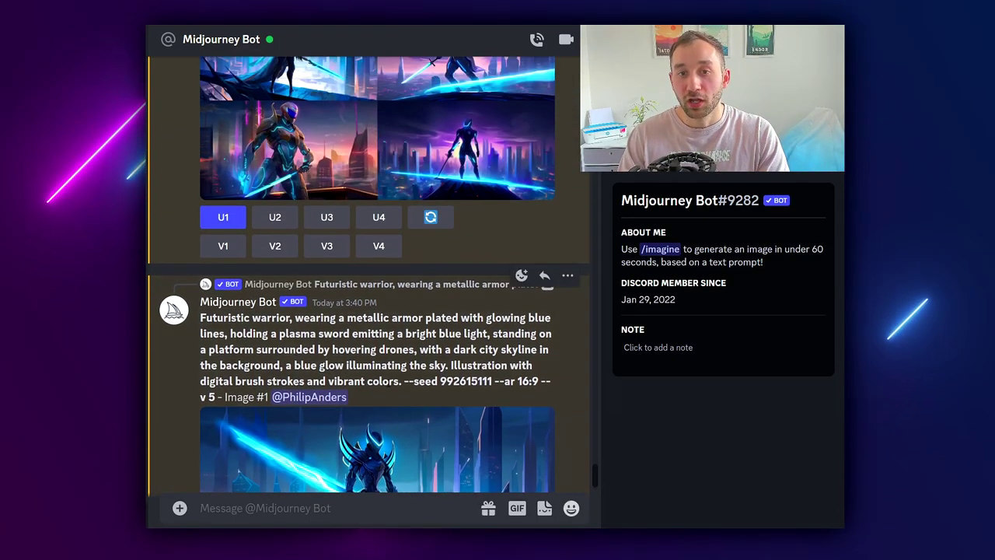
pyautogui.scroll(5, 397, 373)
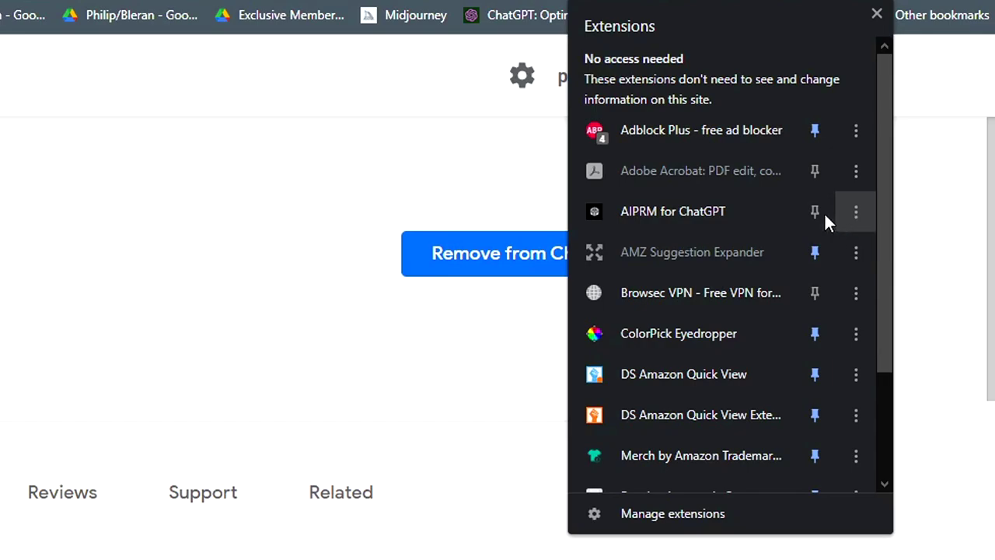
# In Chrome, open the management page of the AIPRM for ChatGPT extension and turn the extension off.
pyautogui.click(856, 211)
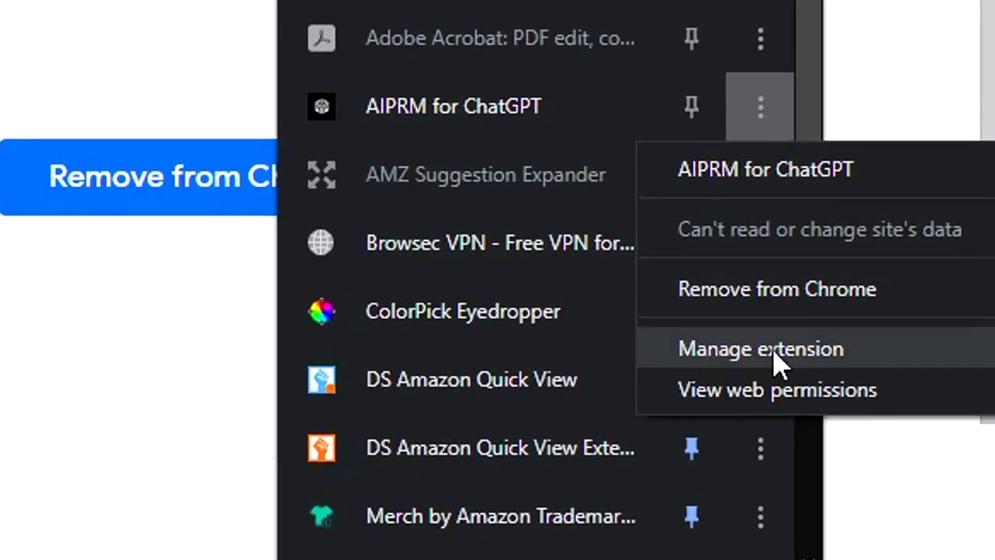
pyautogui.click(778, 352)
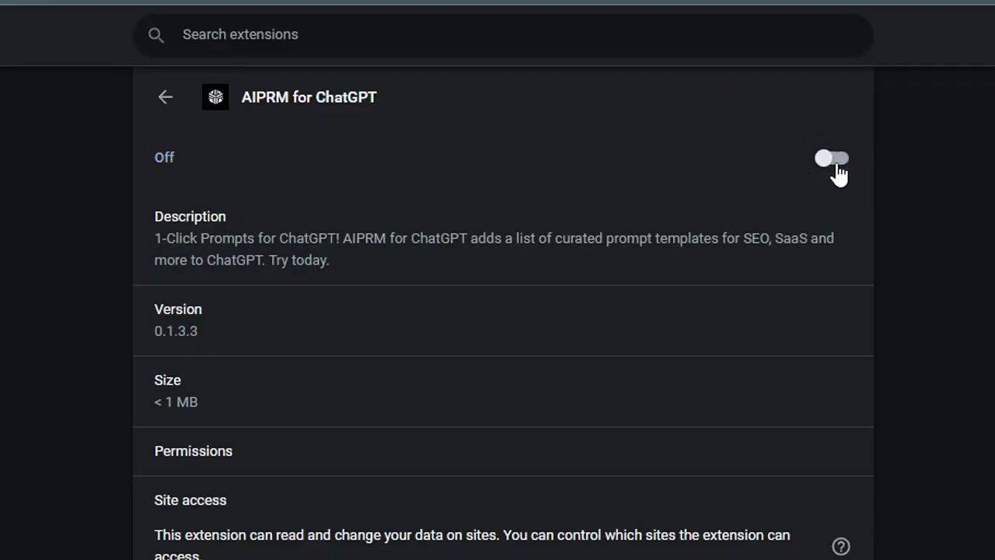